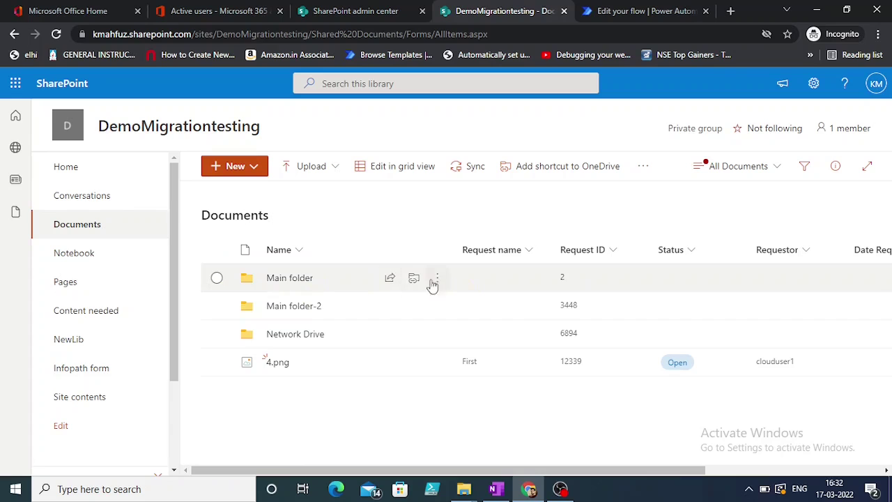
Open Folder-1 inside Main folder and view the details and properties of Artificial intelligence - Copy (11).docx
click(282, 278)
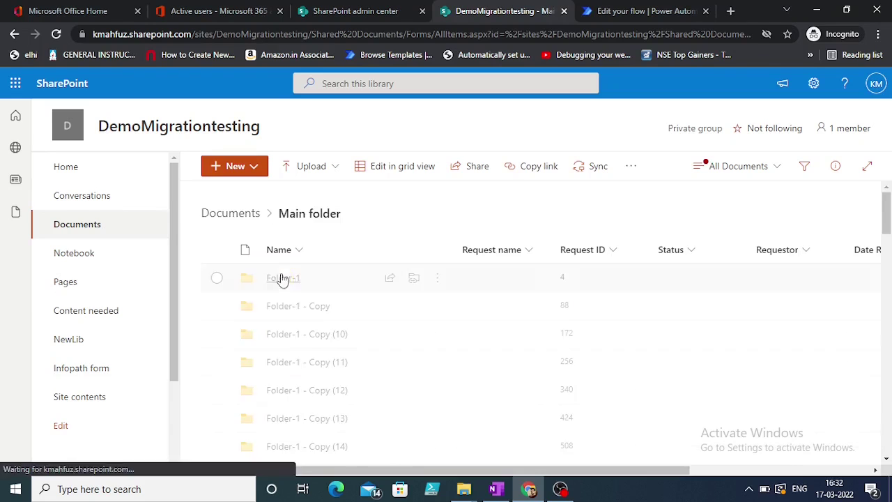
click(282, 278)
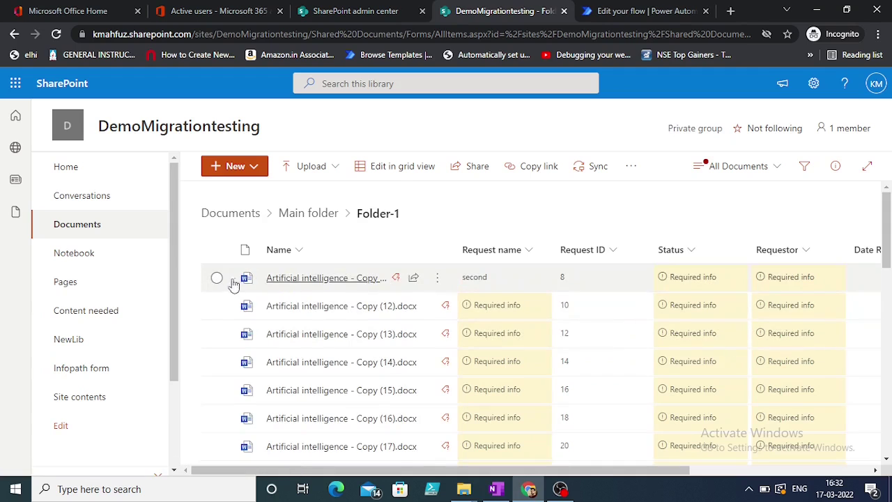
click(217, 278)
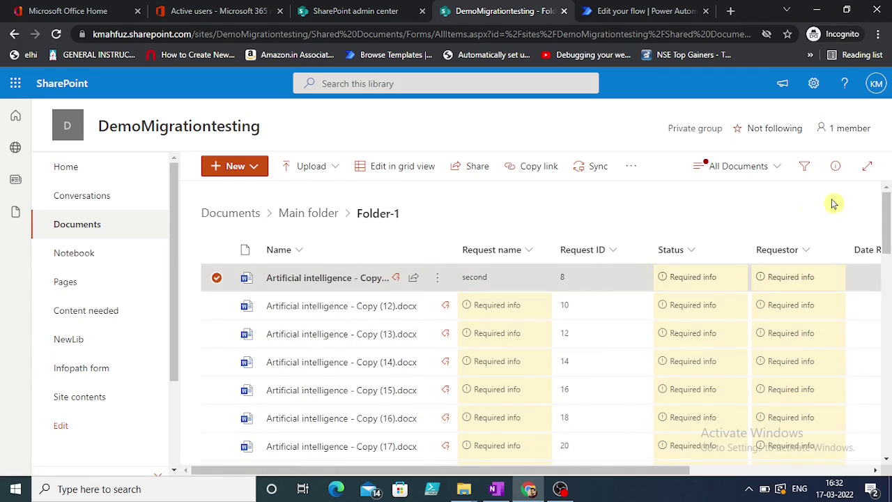
click(833, 176)
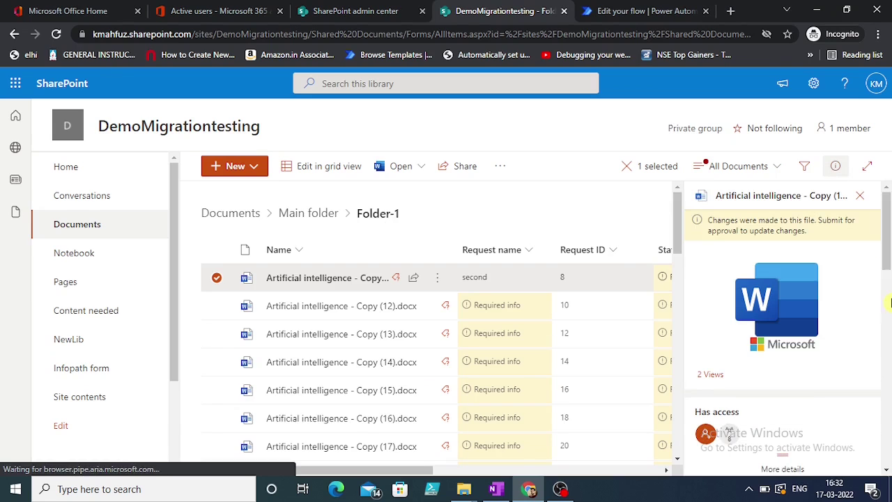
scroll(888, 301, down, 4)
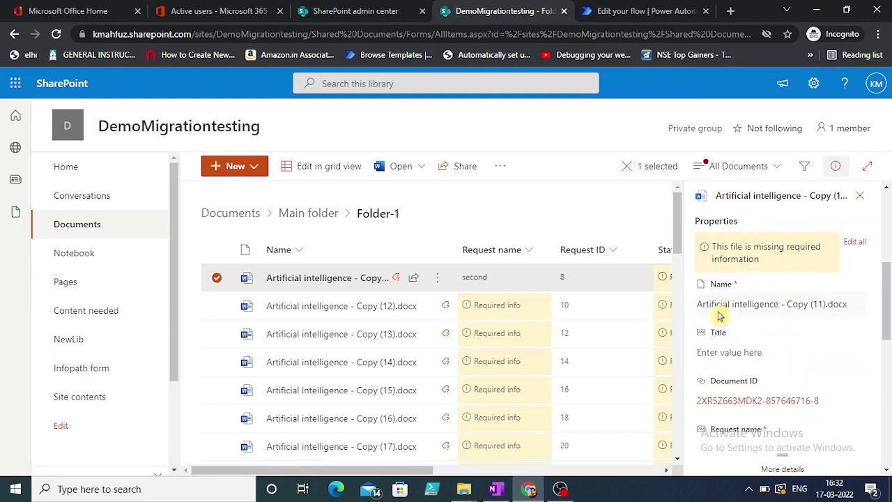
Examine the full property form of the selected document, then close the form and the details view
click(854, 242)
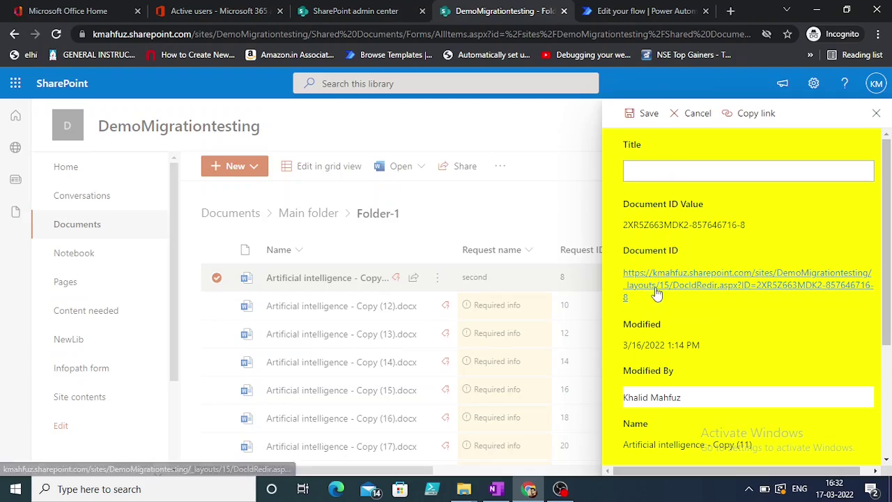
mouse_move(887, 275)
mouse_down()
mouse_move(887, 373)
mouse_move(888, 259)
mouse_up()
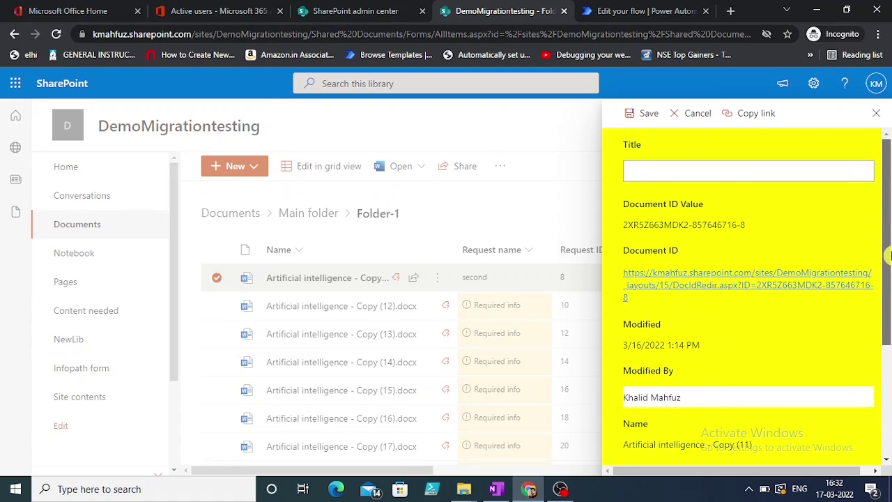
click(877, 115)
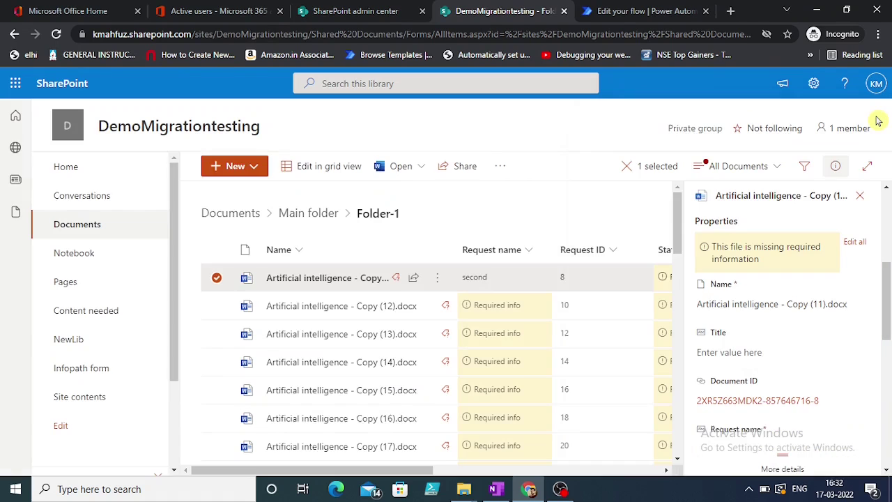
click(860, 197)
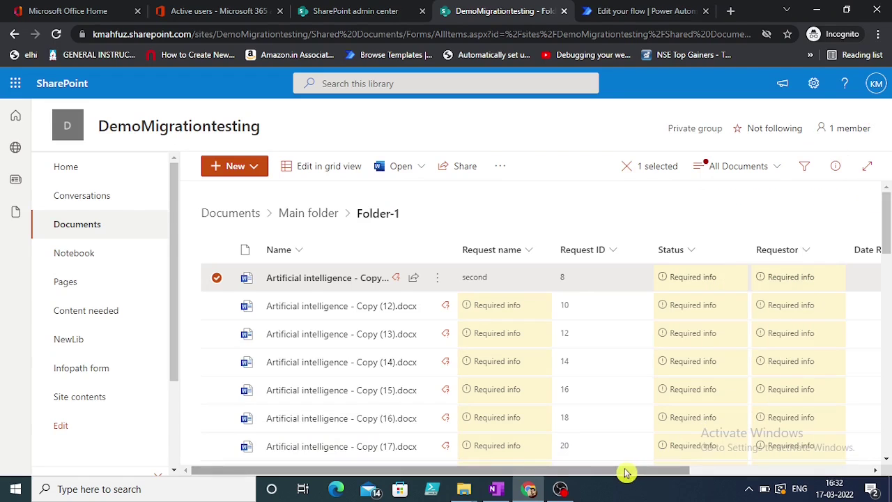
drag(625, 473, 597, 448)
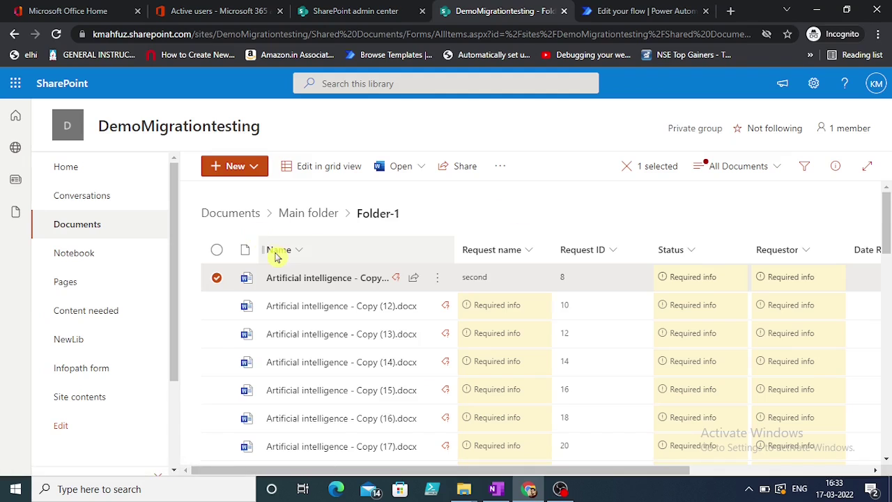
Return to the Documents library root, open its Power Automate flow list, and close the old flow-editing browser tab
click(232, 214)
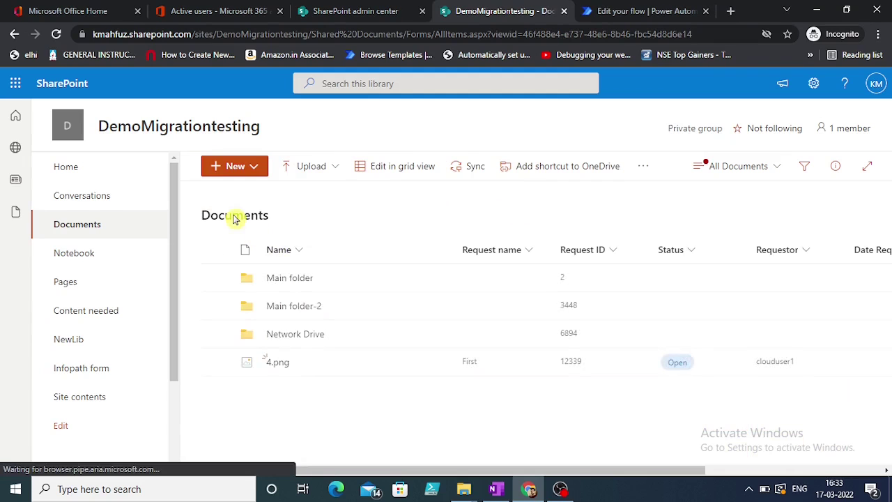
click(642, 167)
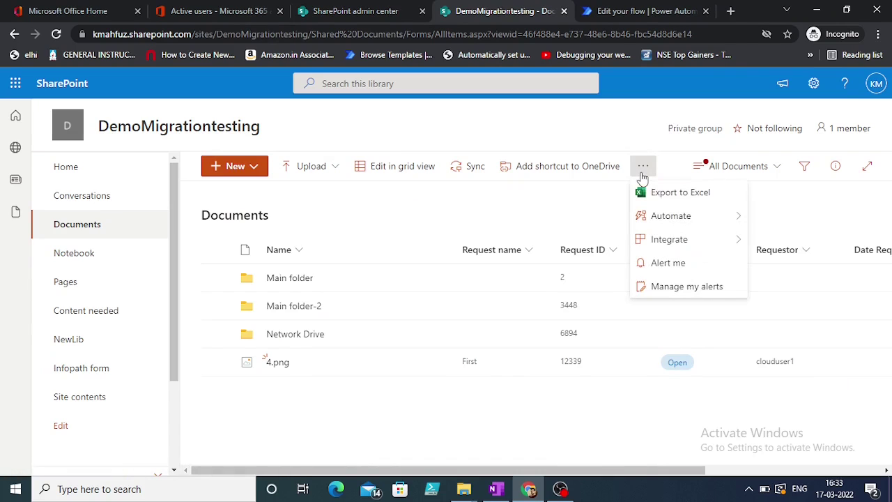
mouse_move(657, 239)
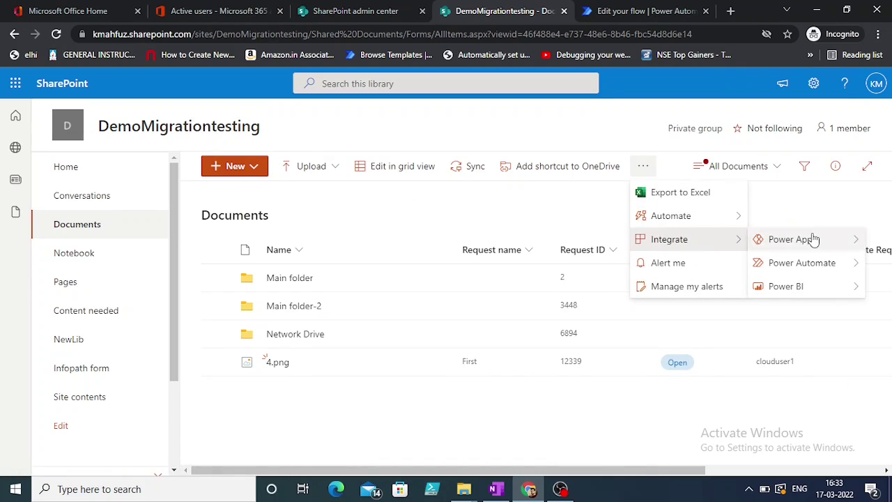
mouse_move(817, 264)
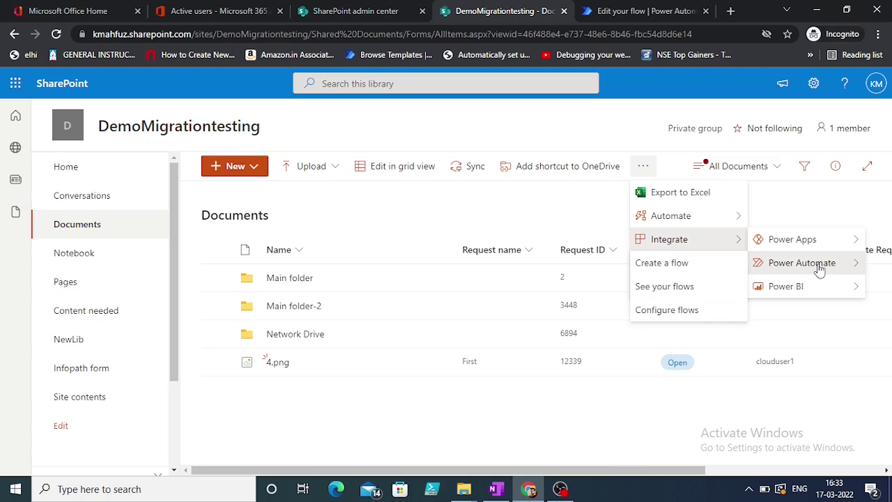
click(682, 287)
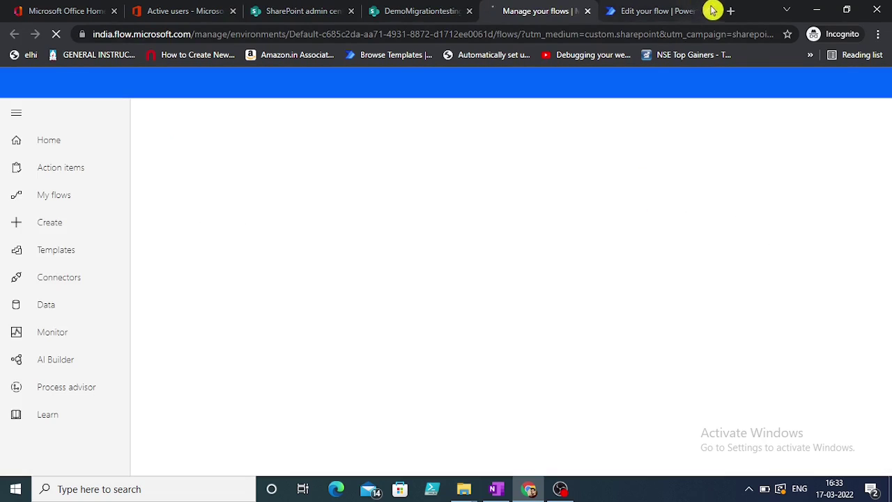
click(707, 11)
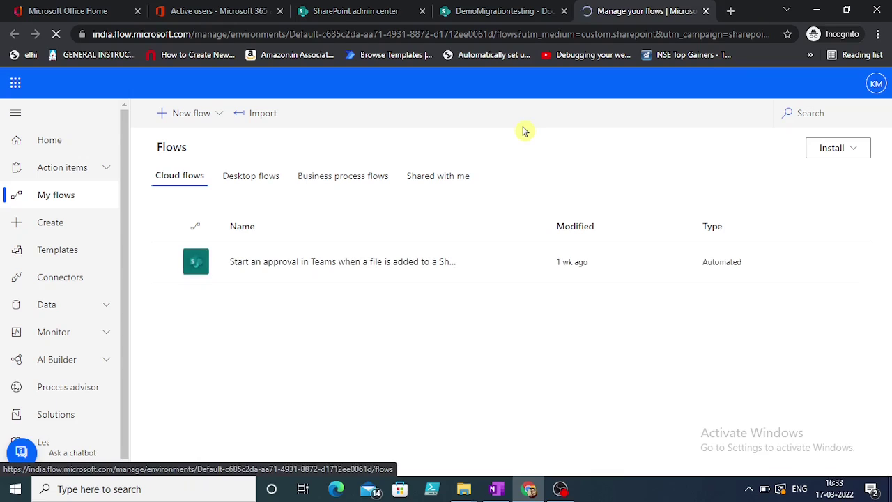
Start building an automated cloud flow, enter "Move file when property changes" as its name, and copy that name
click(168, 120)
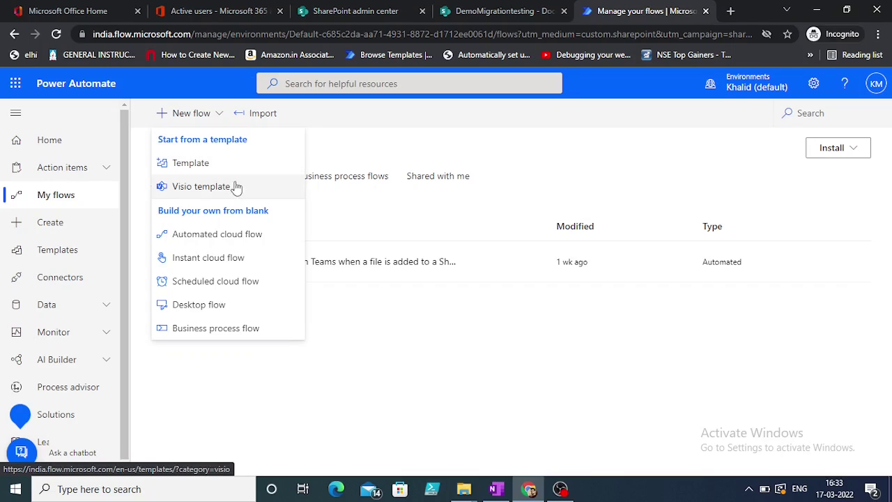
click(197, 240)
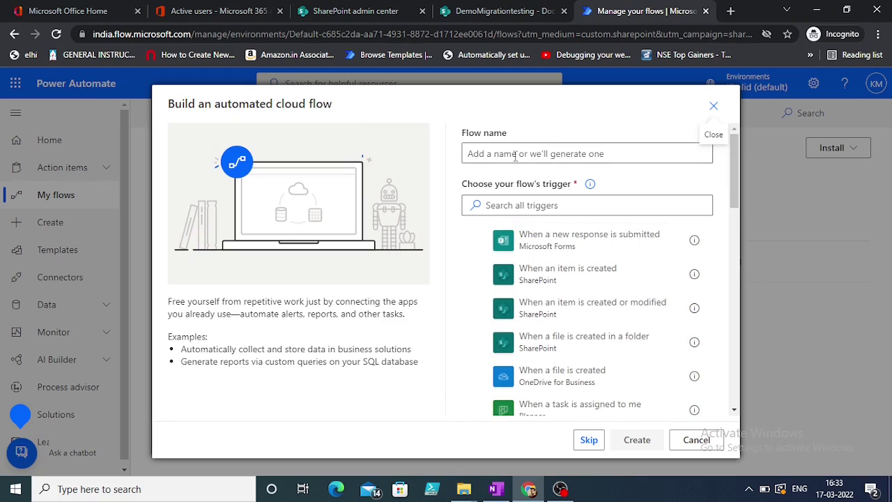
click(485, 162)
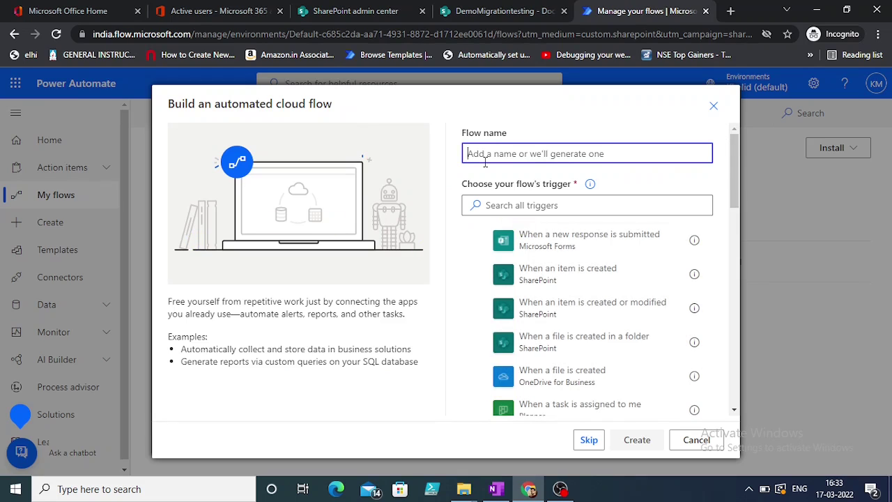
text(MOve)
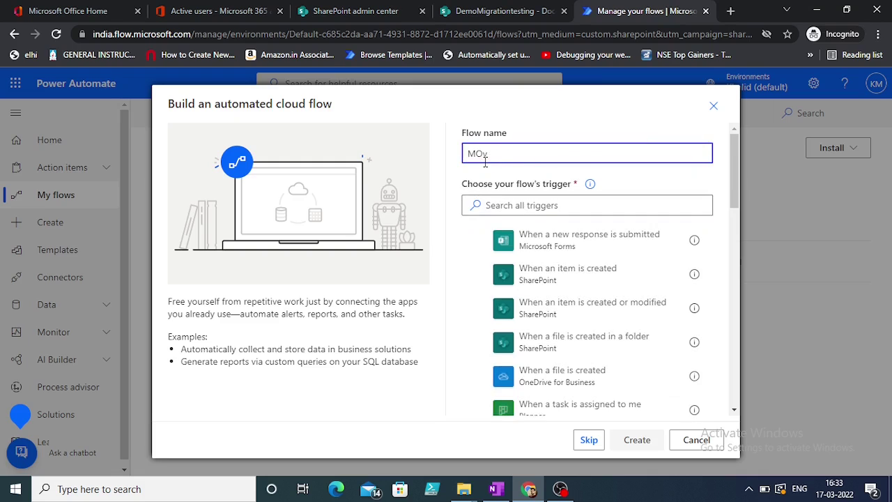
key(BackSpace)
text(ove file when property chnages)
key(ctrl+shift+Left)
text(chnage)
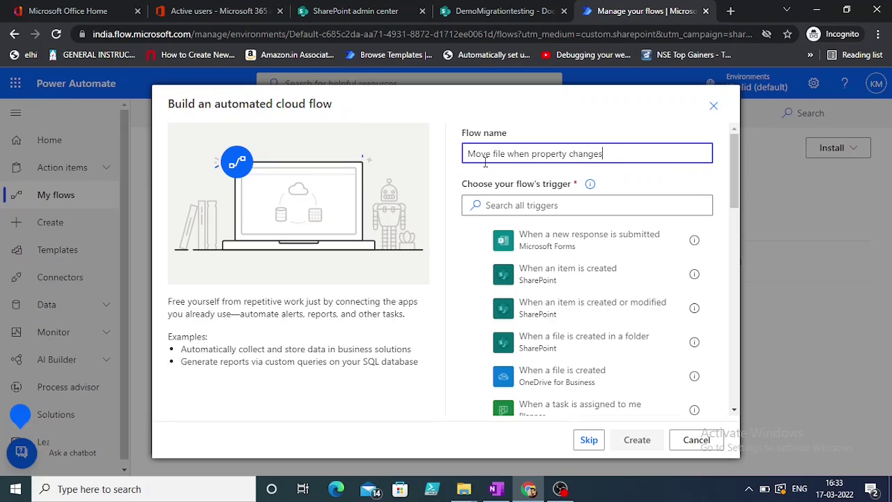
key(ctrl+a)
key(ctrl+c)
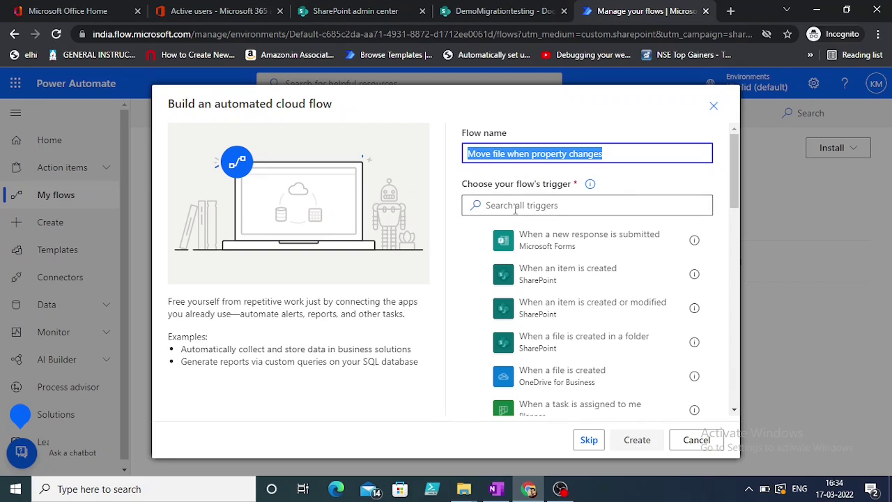
Skip the initial trigger choice and rename the untitled flow with the copied name "Move file when property changes"
click(589, 448)
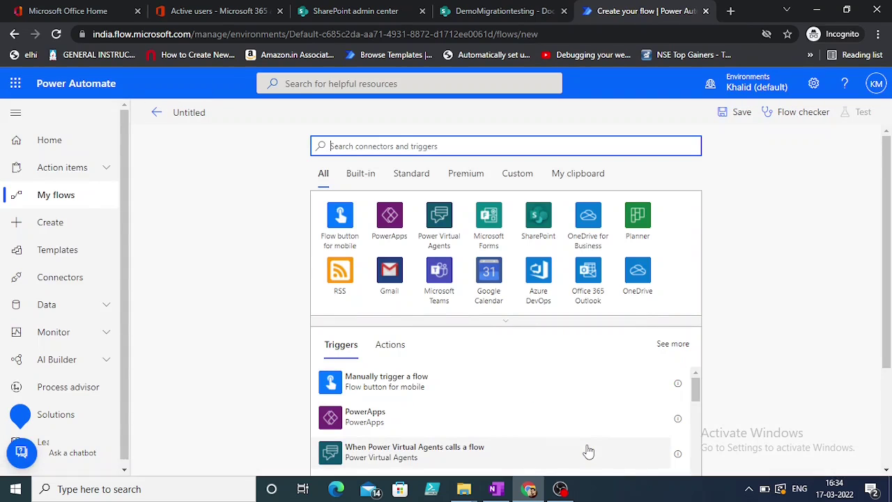
click(185, 114)
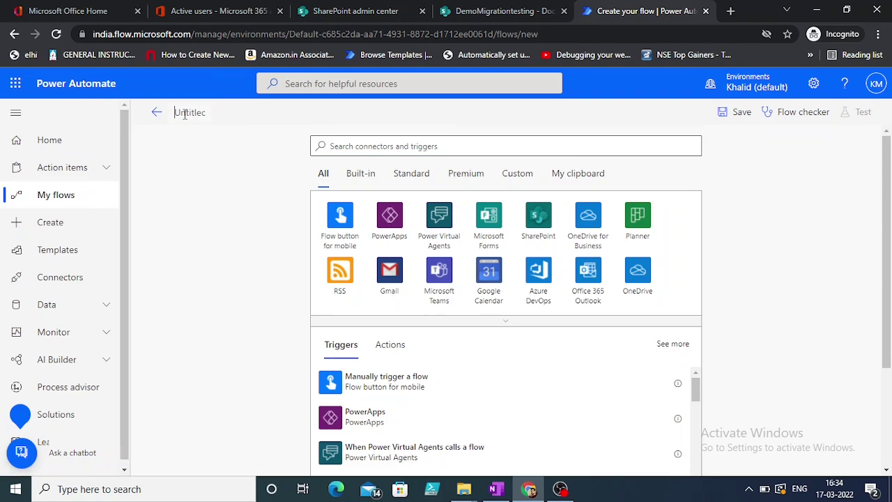
key(ctrl+v)
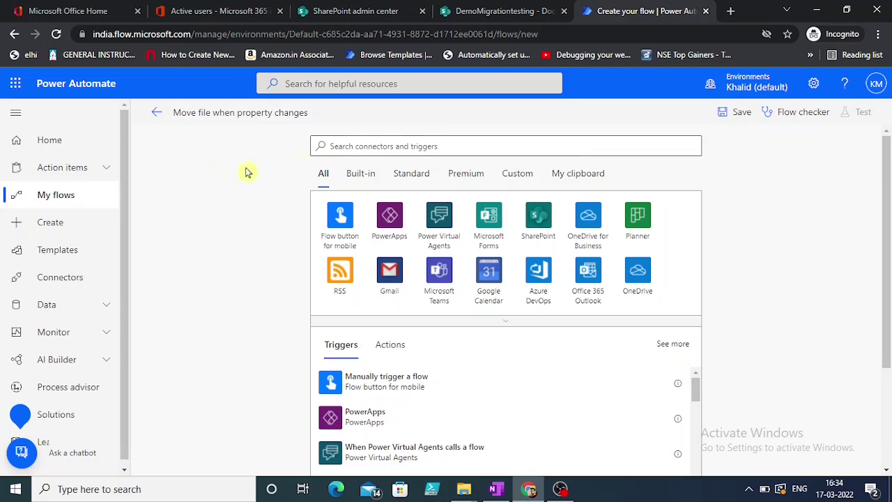
Search the connectors and triggers for "when a file" and look through the matching triggers
click(375, 147)
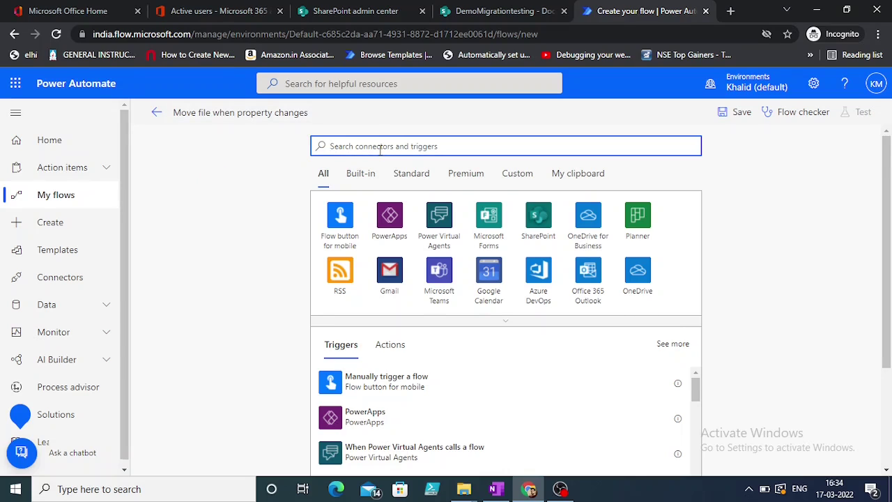
text(wh)
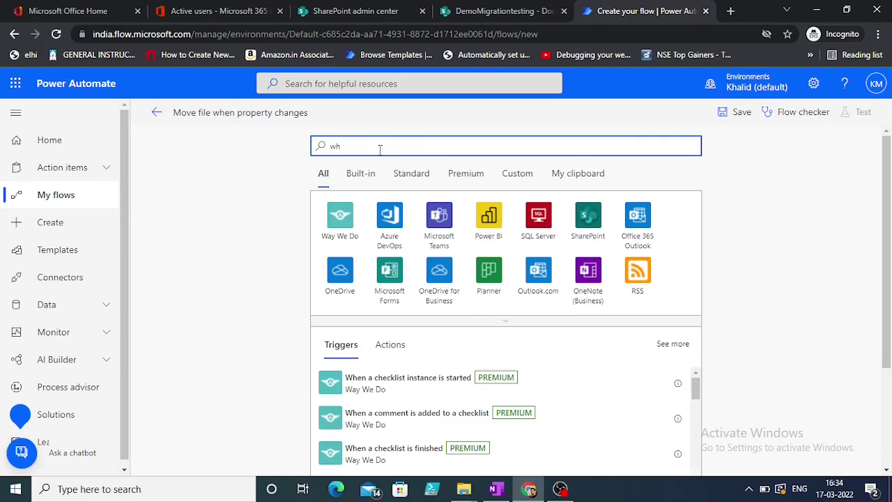
text(en a file)
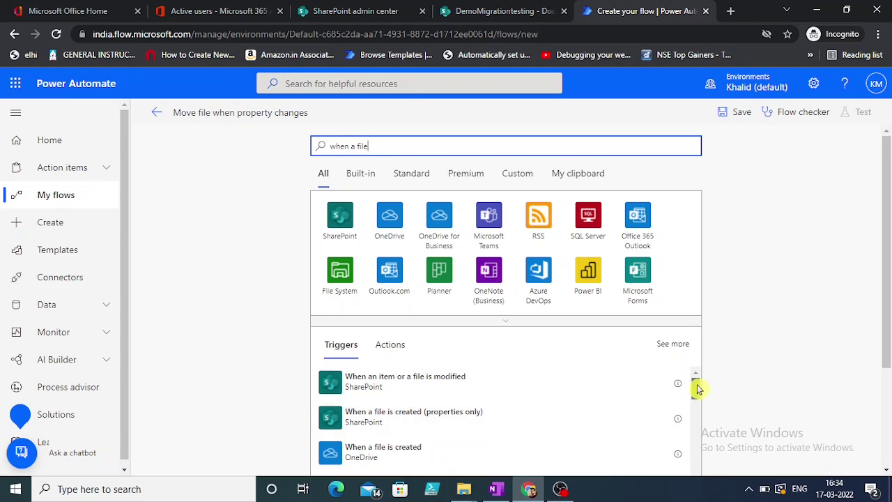
scroll(695, 387, down, 2)
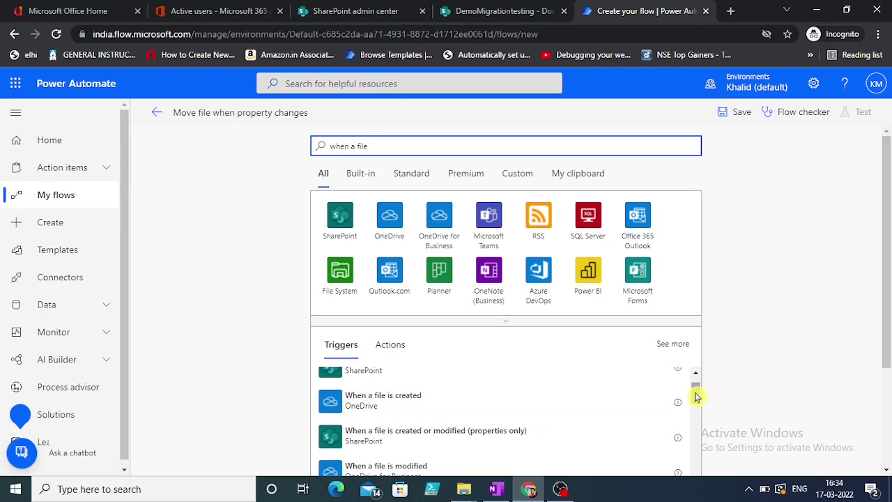
mouse_move(694, 397)
mouse_down()
mouse_move(704, 436)
mouse_move(700, 400)
mouse_up()
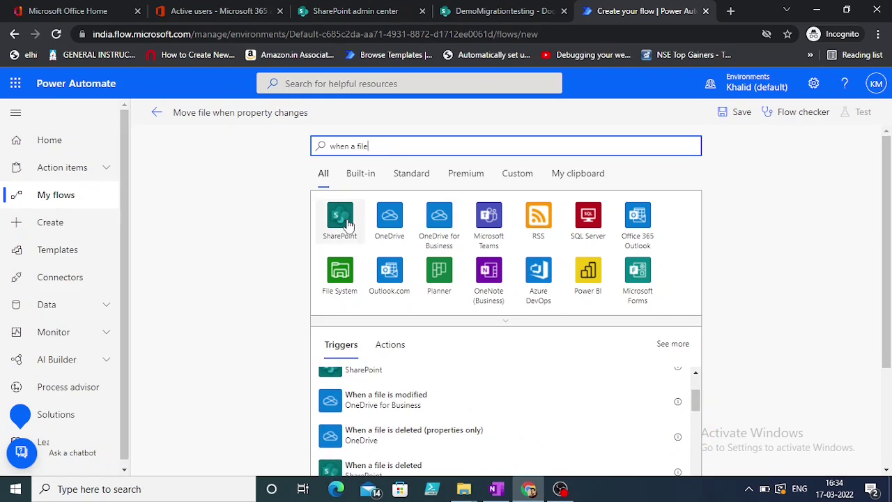
Add the SharePoint trigger "When a file is created or modified (properties only)" to the flow
click(341, 221)
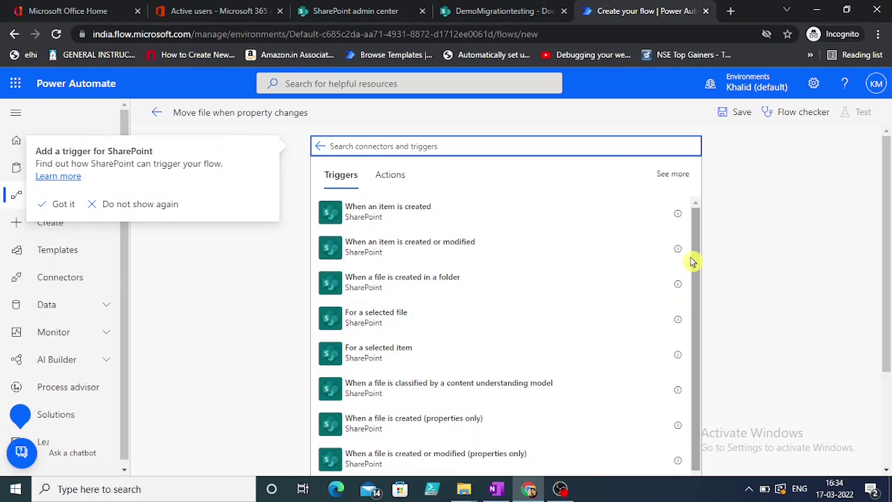
drag(692, 262, 704, 318)
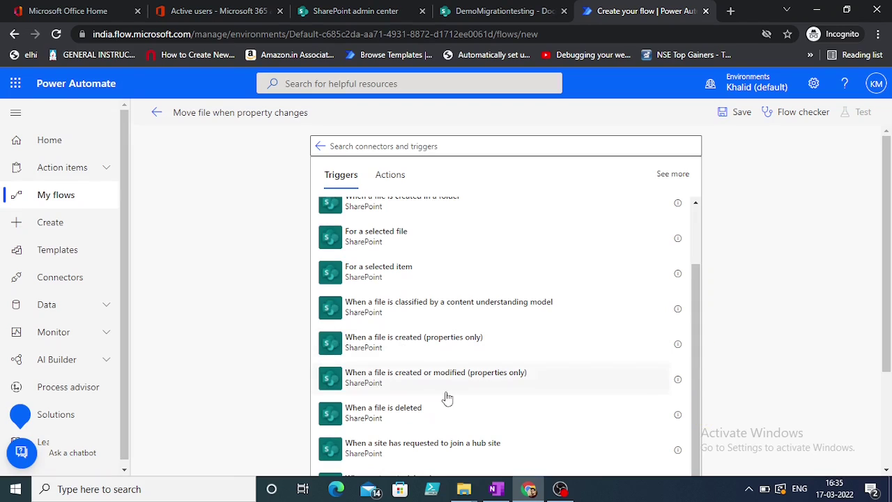
click(408, 379)
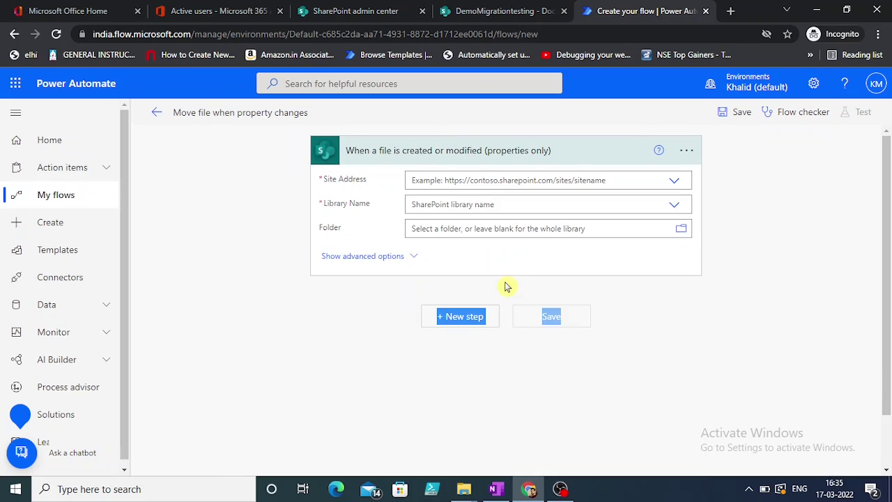
Switch to the DemoMigrationtesting library and copy its site URL from https up to and including the site name
click(504, 8)
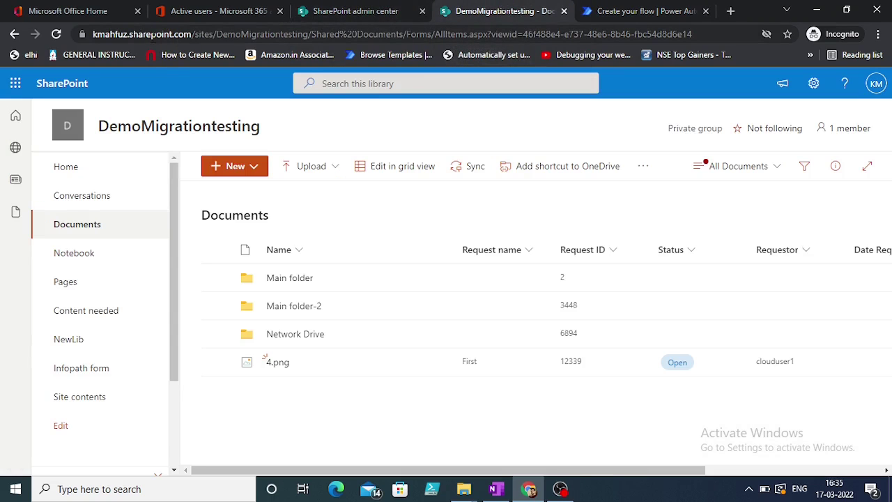
double_click(105, 33)
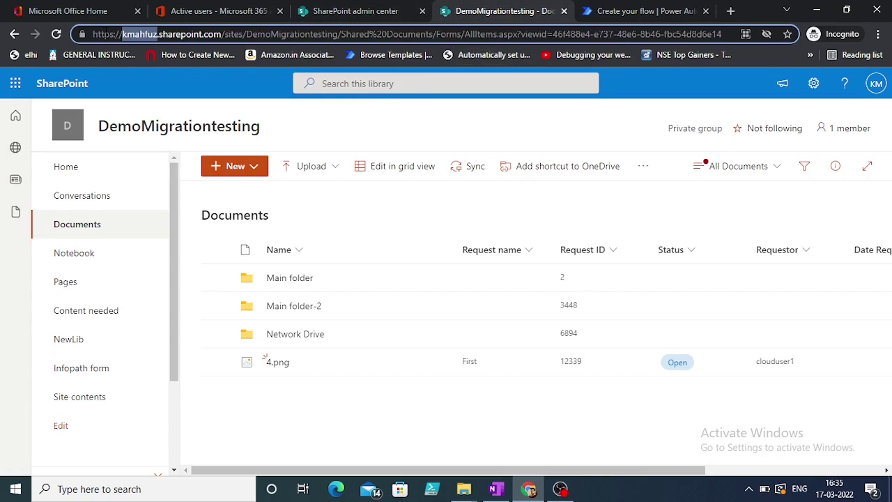
click(93, 34)
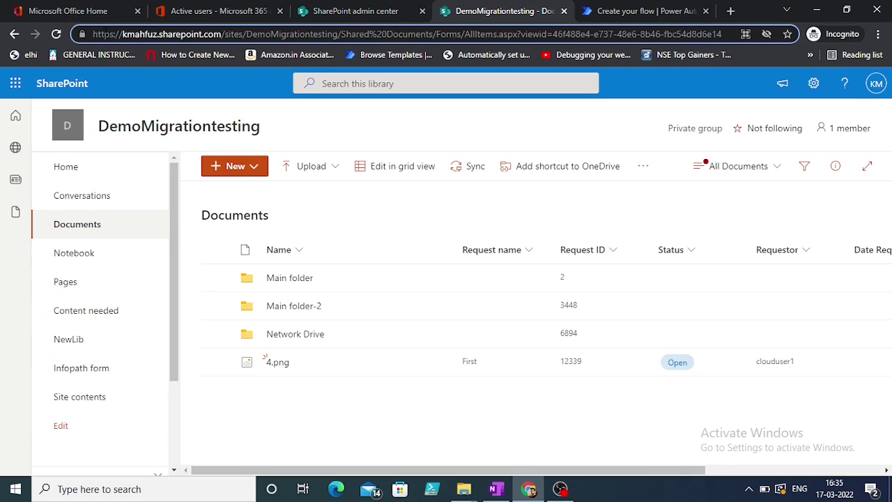
key(shift+Right)
key(shift+Right)
key(shift+Right)
key(shift+Right)
key(shift+Right)
key(shift+Right)
key(shift+Right)
key(shift+Right)
key(shift+Right)
key(shift+Right)
key(shift+Right)
key(shift+Right)
key(shift+Right)
key(shift+Right)
key(shift+Right)
key(shift+Right)
key(shift+Right)
key(shift+Right)
key(shift+Right)
key(shift+Right)
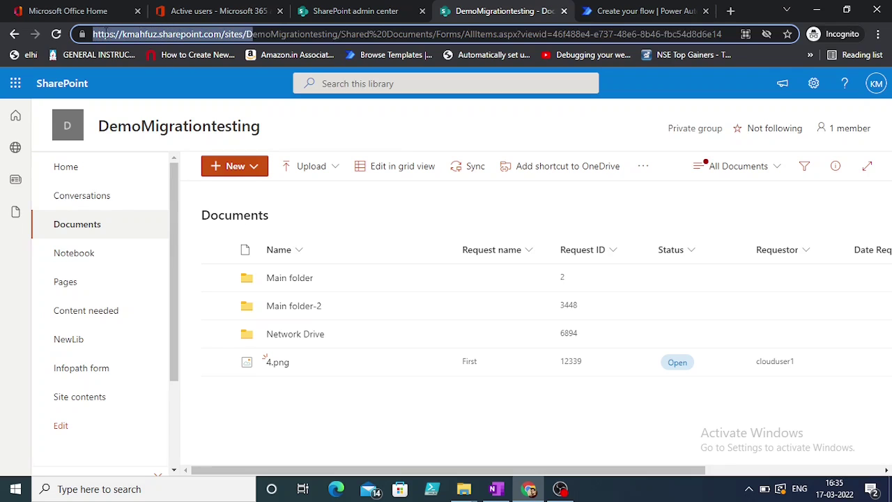
key(shift+Right)
key(shift+Right)
key(shift+Right)
key(shift+Right)
key(shift+Right)
key(shift+Right)
key(shift+Right)
key(shift+Right)
key(shift+Right)
key(shift+Right)
key(shift+Right)
key(shift+Right)
key(shift+Right)
key(shift+Right)
key(shift+Right)
key(shift+Right)
key(shift+Right)
key(shift+Right)
key(shift+Right)
key(ctrl+c)
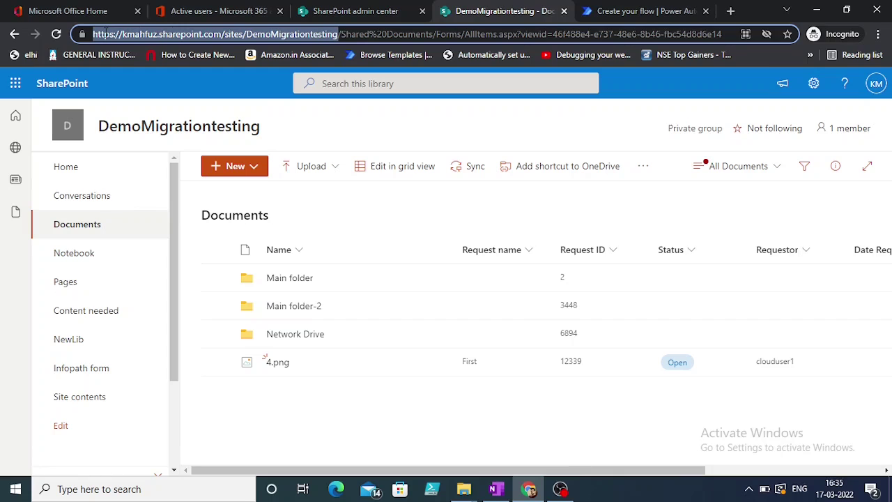
Return to the flow and set the trigger's site address to the copied DemoMigrationtesting URL and its library to Documents
click(579, 5)
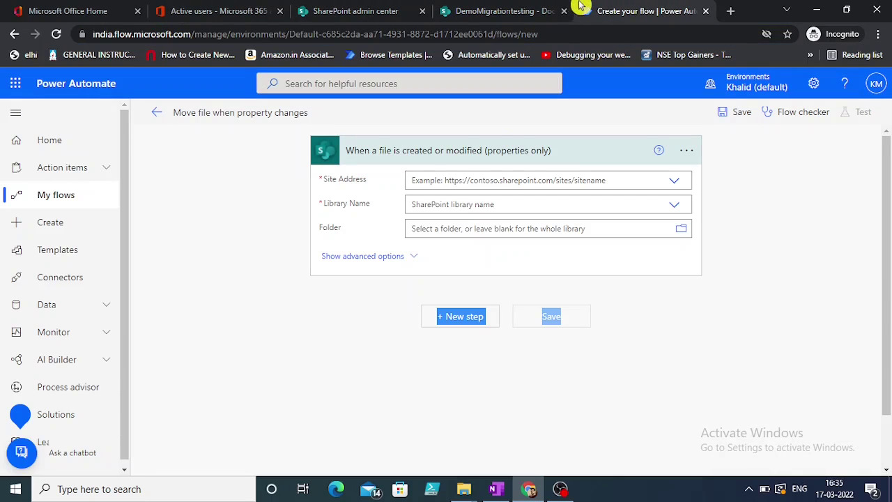
click(429, 182)
key(ctrl+v)
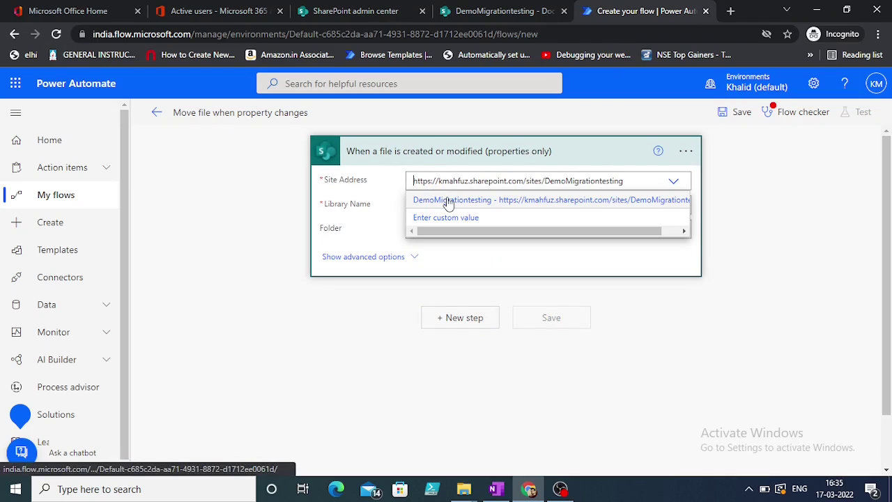
click(449, 202)
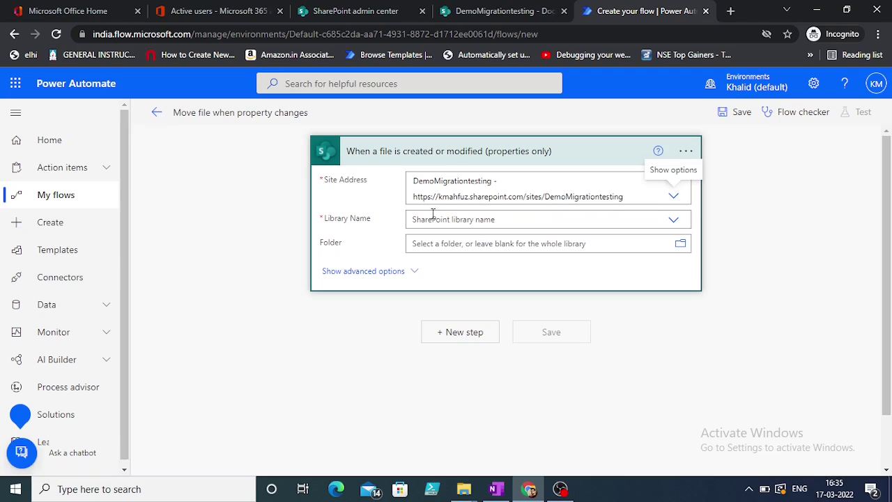
click(426, 223)
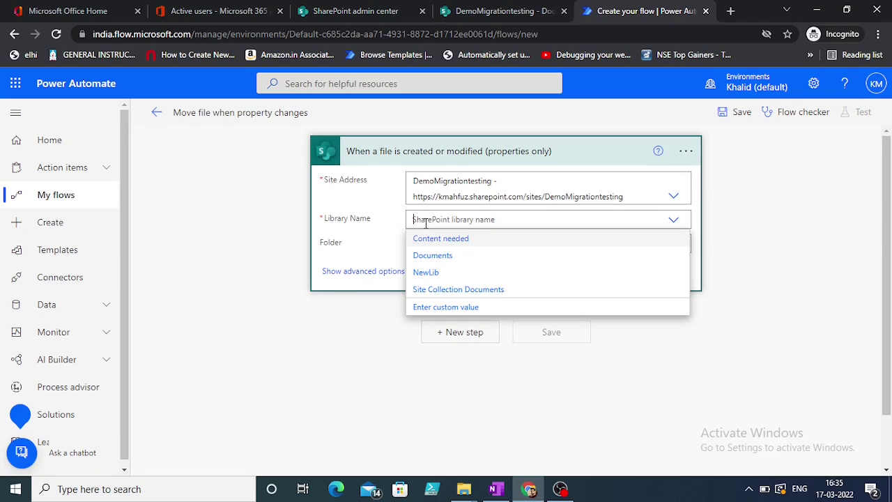
click(432, 256)
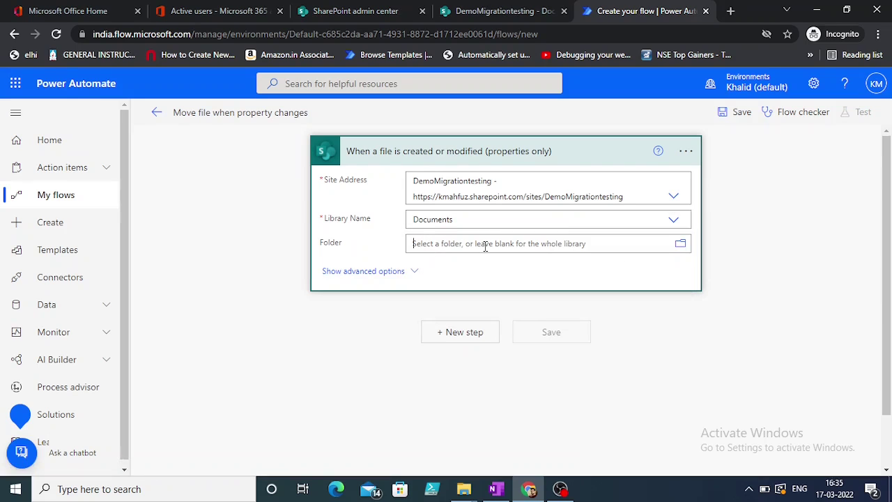
Limit the trigger to the Shared Documents folder and reveal its advanced options
click(682, 246)
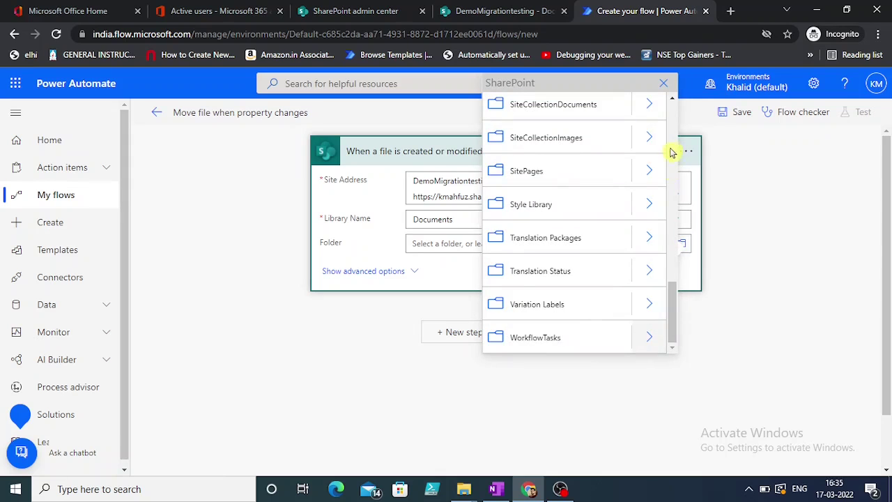
drag(679, 298, 655, 247)
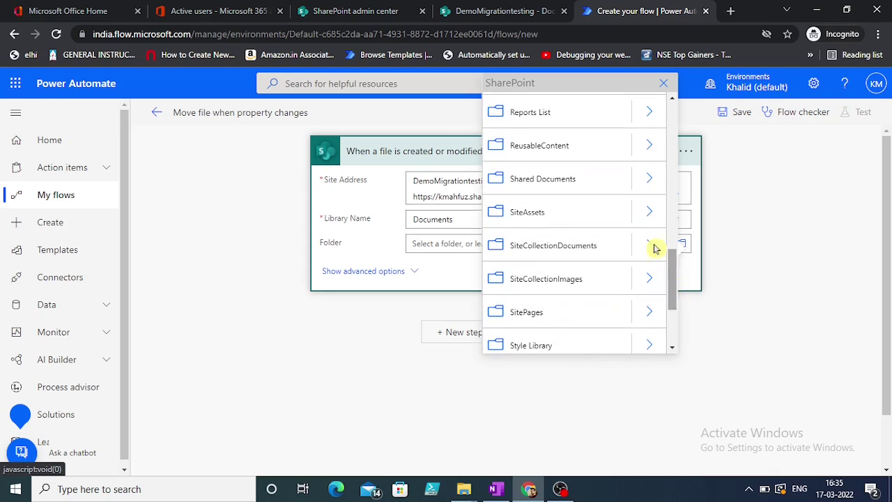
click(519, 176)
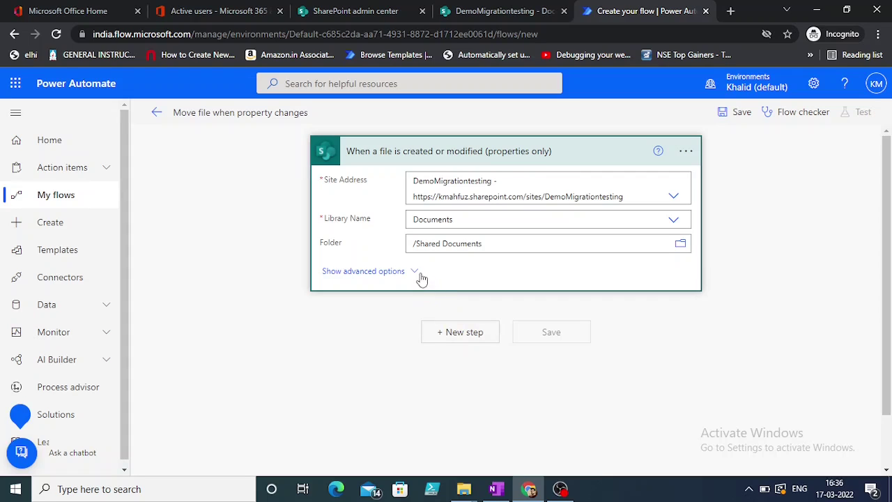
click(415, 273)
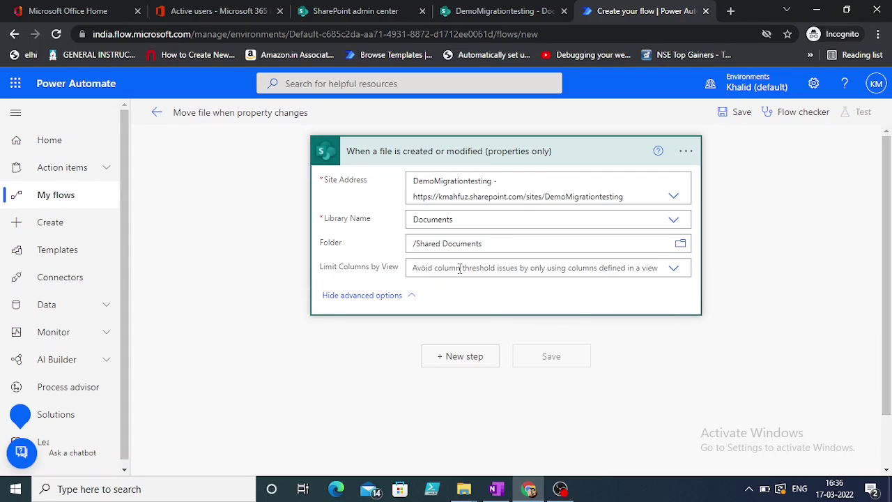
Add the SharePoint "Move file" action after the trigger and set its current site address to DemoMigrationtesting
click(459, 356)
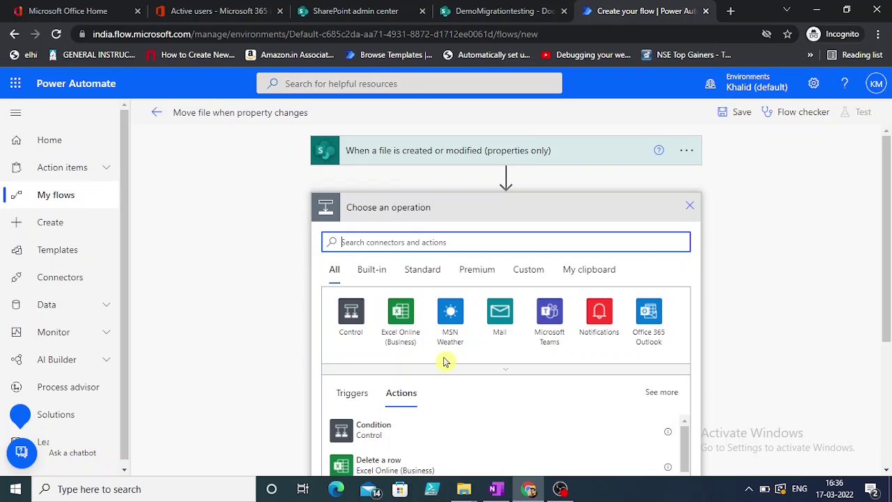
text(Move)
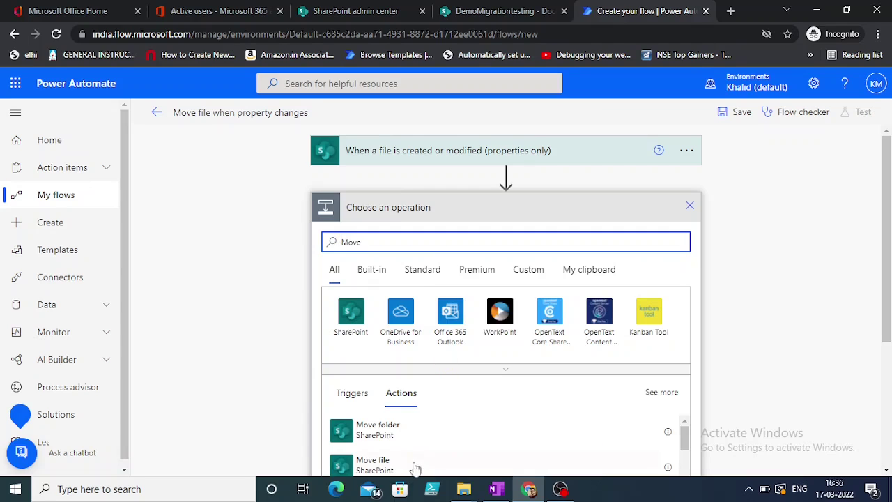
click(382, 471)
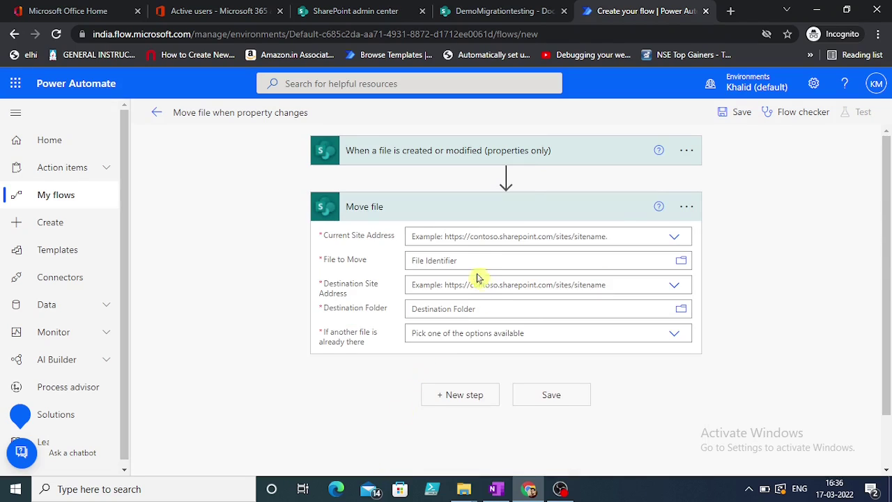
click(438, 239)
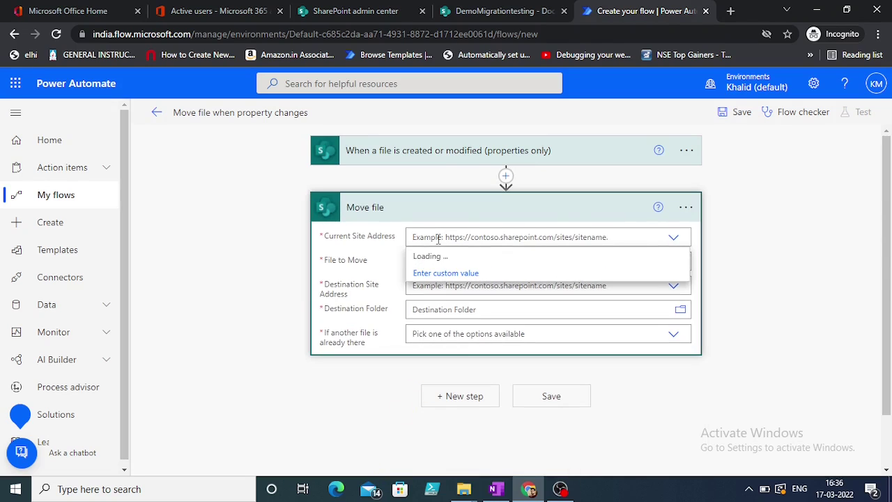
click(454, 257)
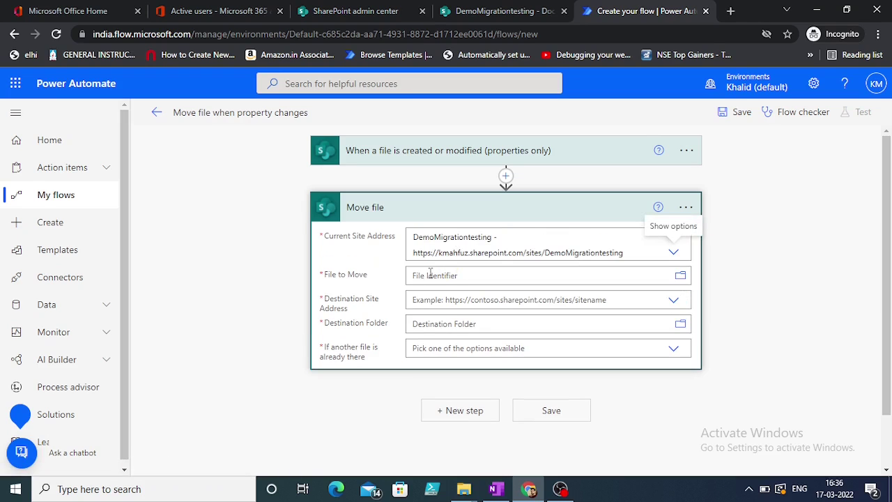
Search the dynamic content for "path" and insert the trigger's Full Path as the file to move
click(430, 275)
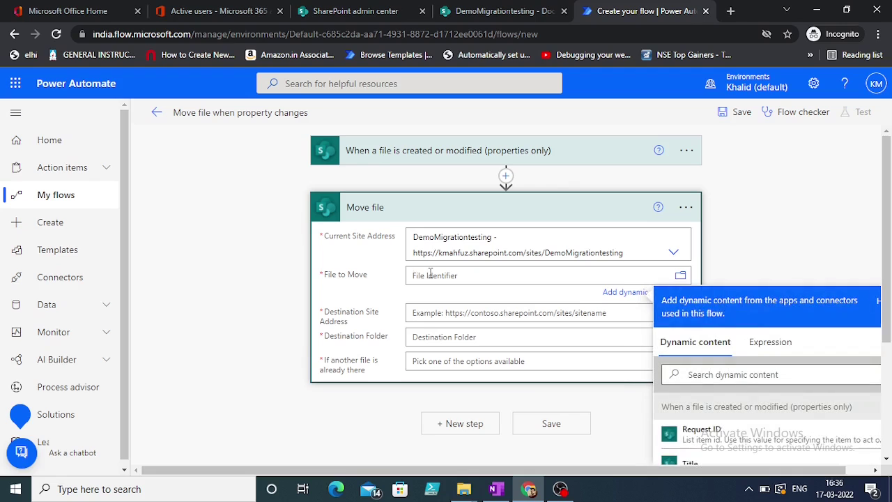
scroll(696, 313, down, 3)
click(697, 191)
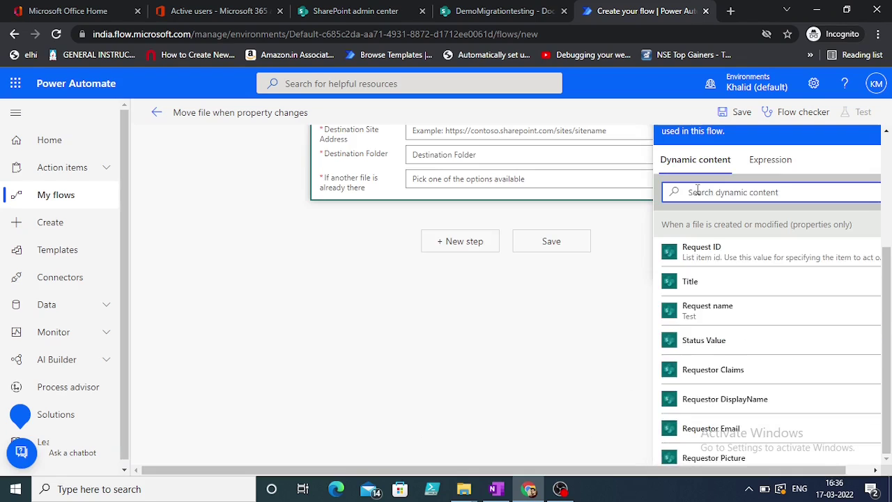
text(path)
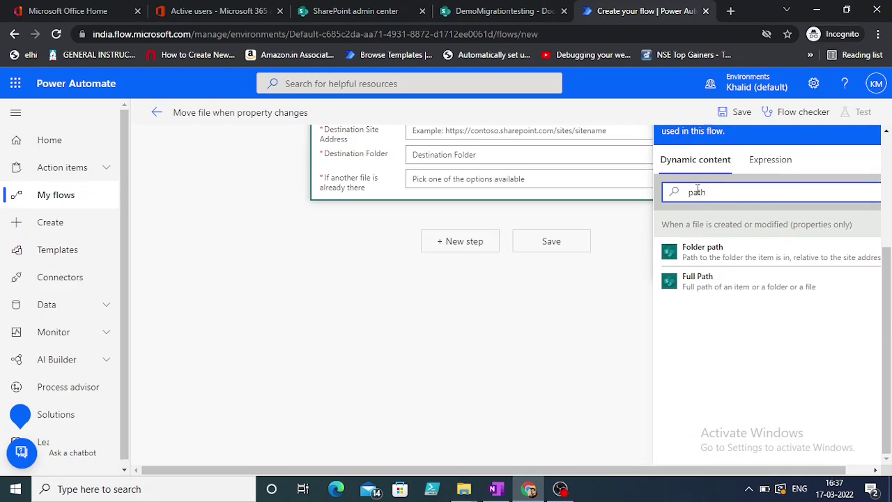
click(701, 278)
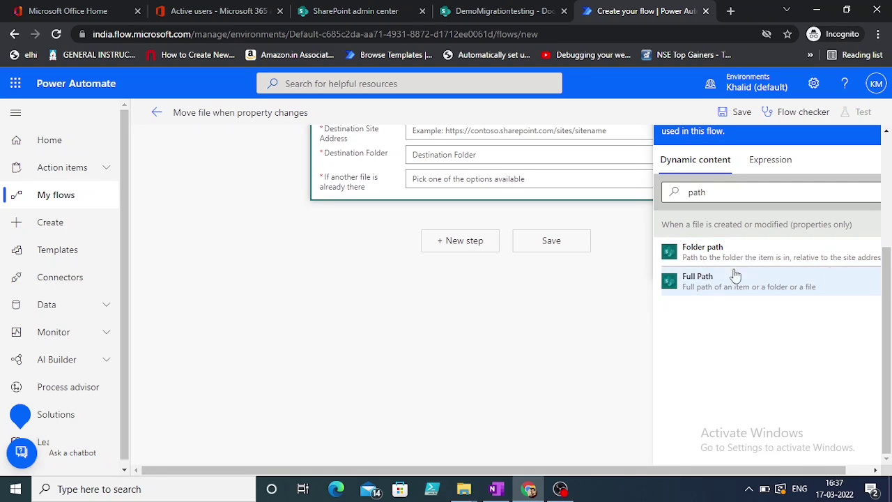
Clear the File to Move value, including the stray "full path" text, and insert only the Full Path dynamic content
drag(887, 293, 889, 203)
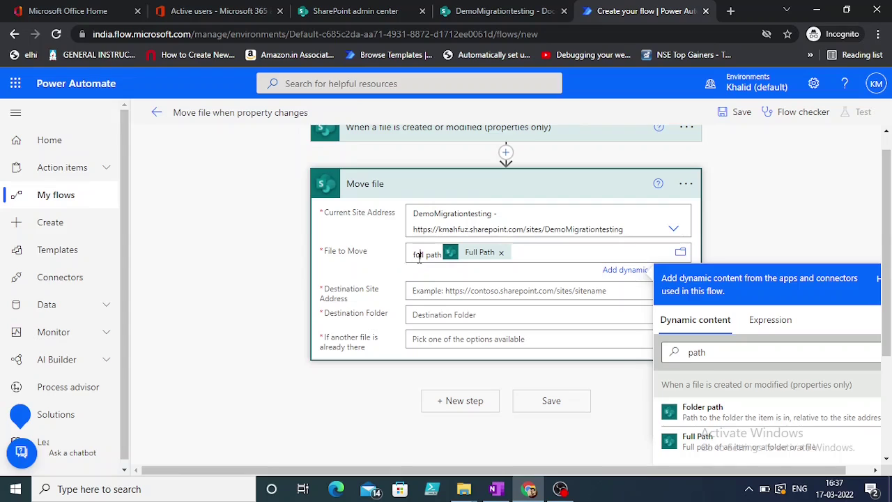
key(BackSpace)
key(BackSpace)
key(BackSpace)
key(BackSpace)
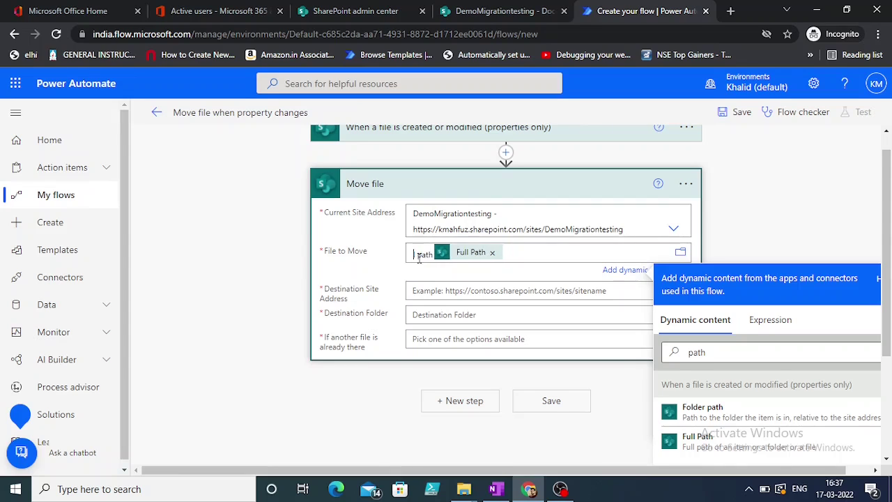
key(Delete)
key(Delete)
key(Delete)
key(Delete)
key(Delete)
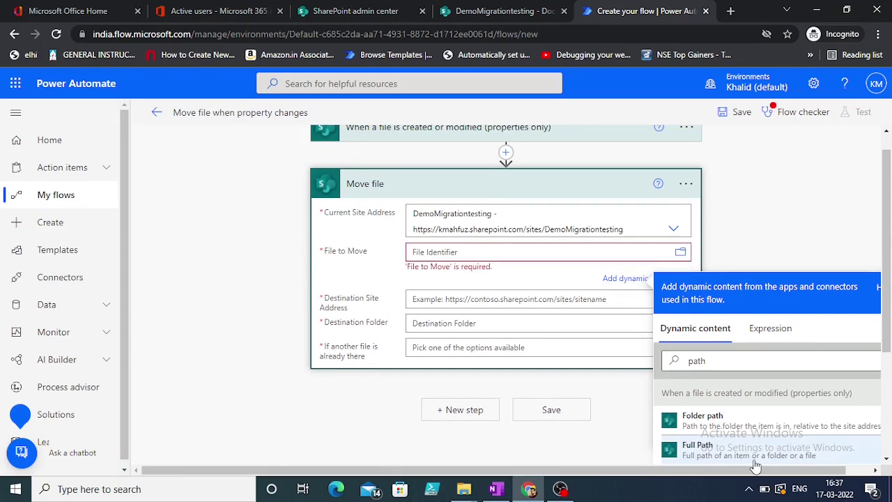
click(724, 454)
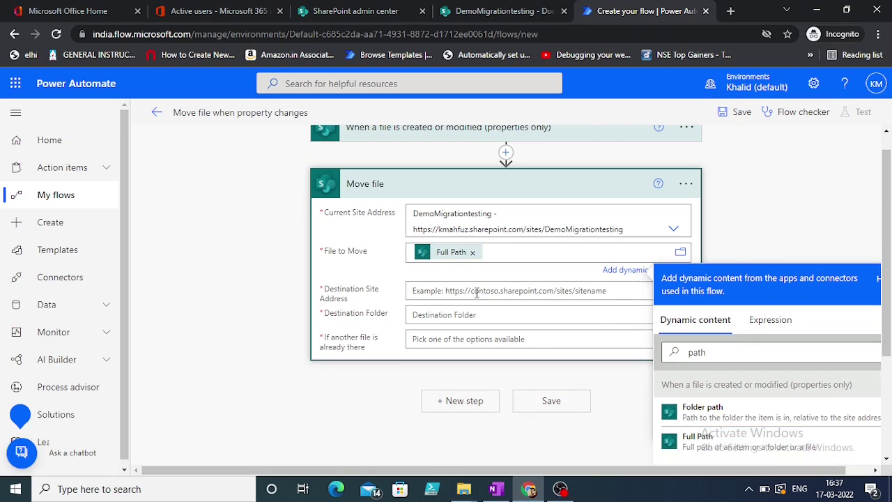
Set the Move file action's destination site address to DemoMigrationtesting and its destination folder to NewLib
click(445, 292)
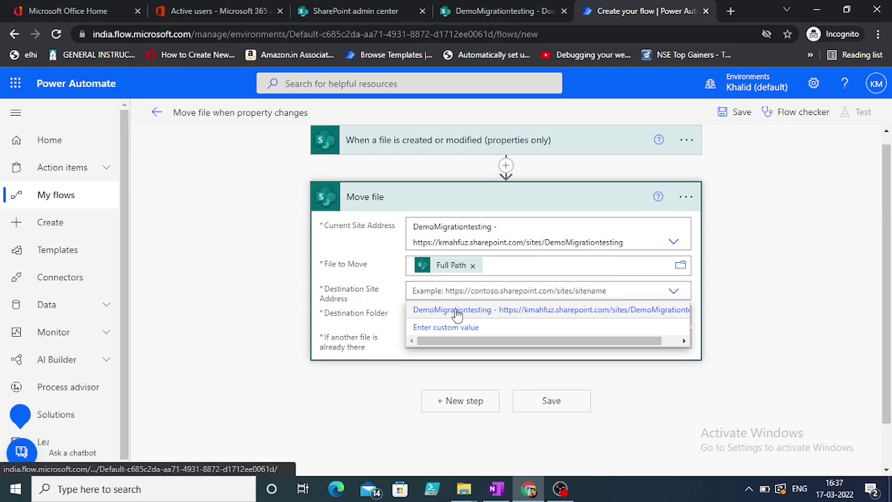
click(456, 311)
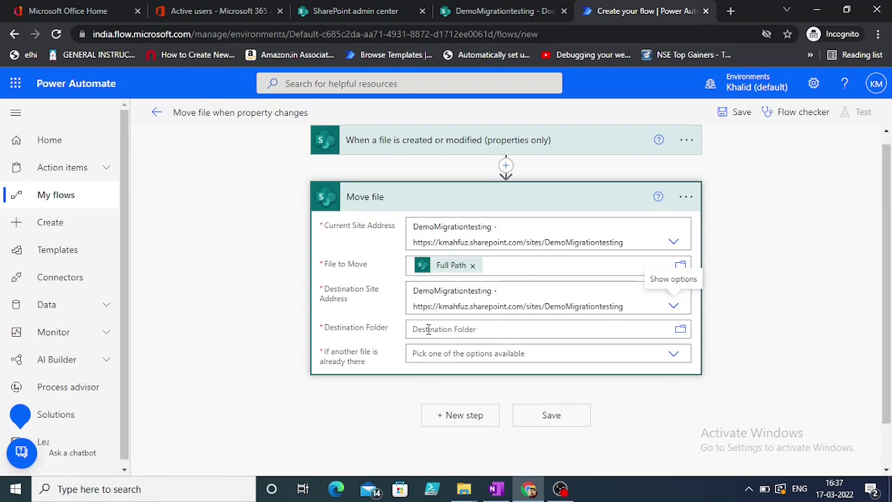
click(440, 328)
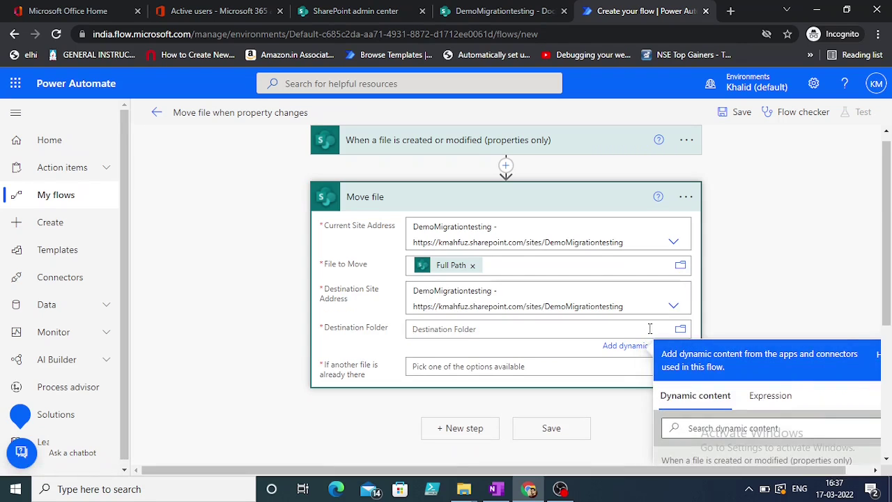
drag(888, 251, 889, 284)
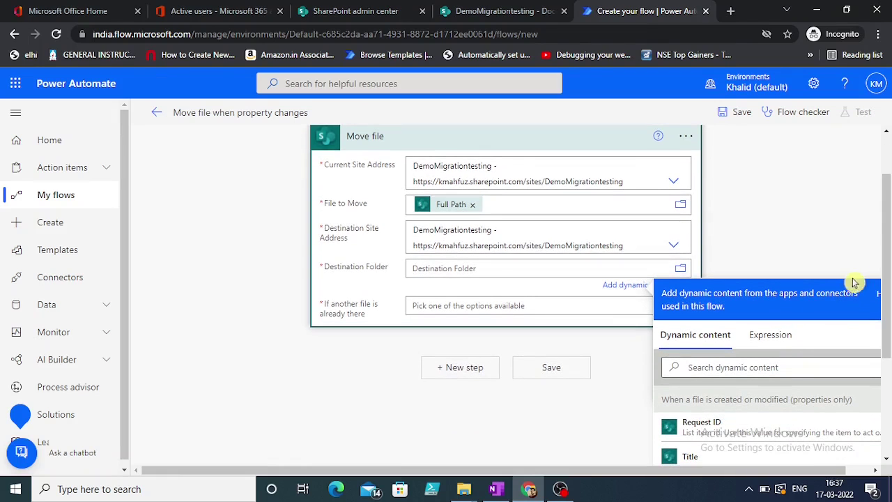
click(681, 270)
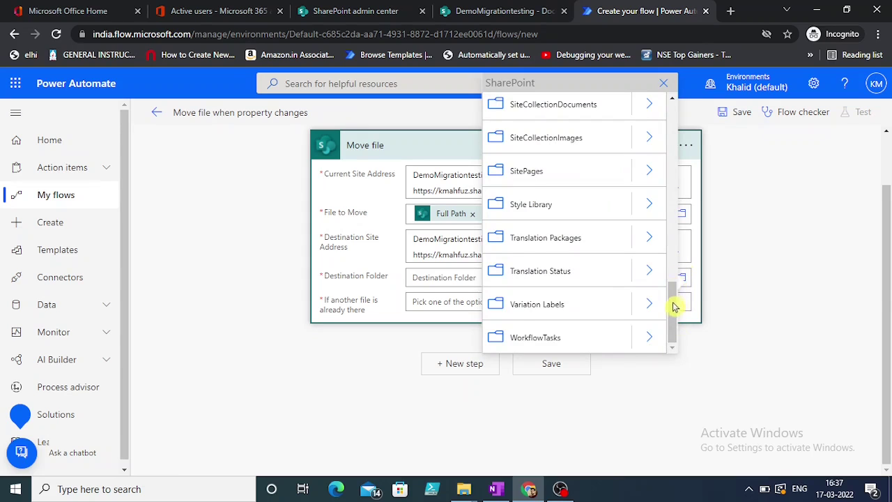
drag(675, 303, 679, 114)
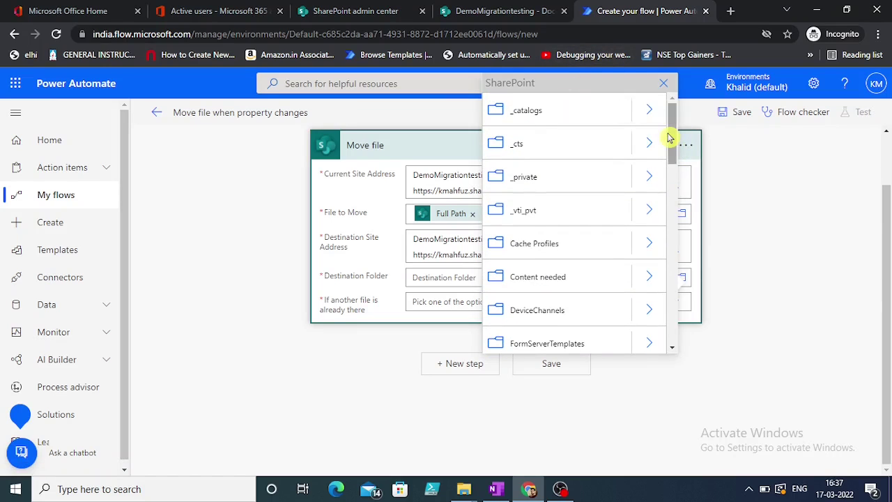
drag(671, 140, 671, 195)
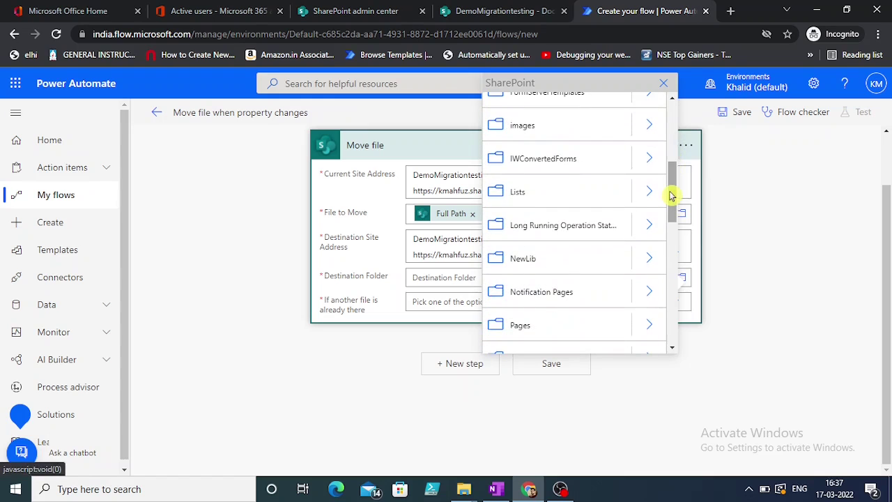
click(532, 258)
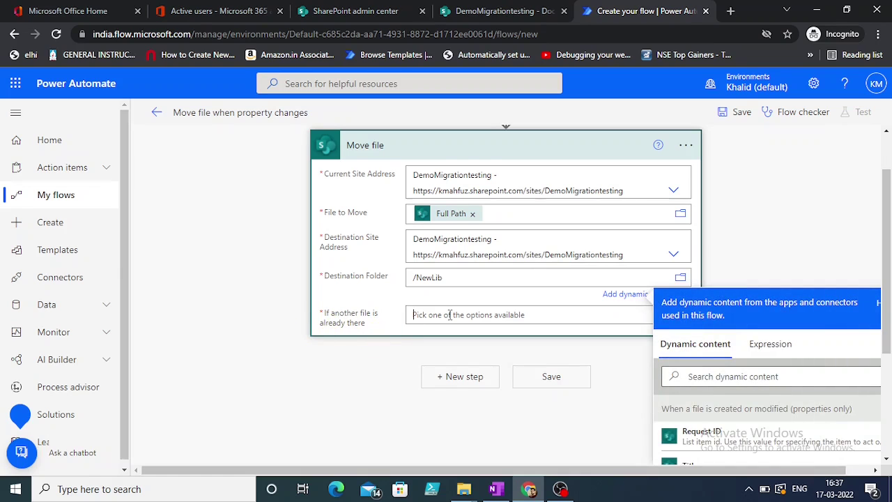
Set the Move file action to "Fail this action" if another file is already there, and save the flow
click(594, 313)
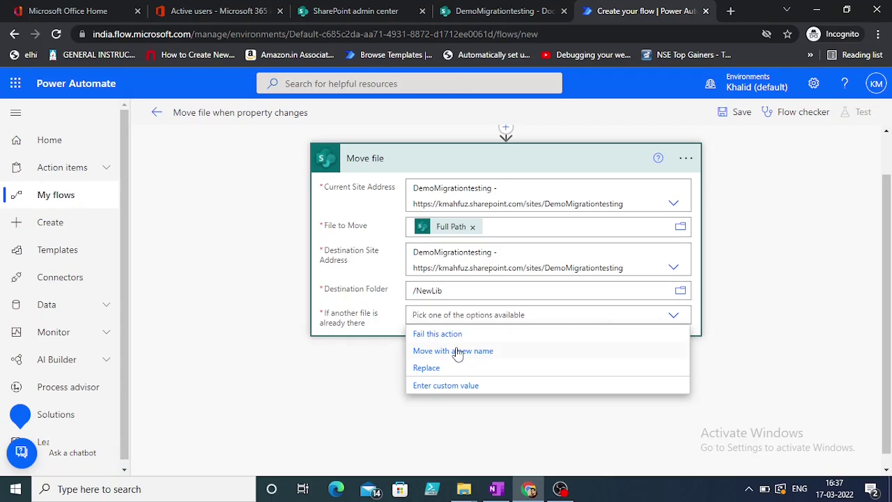
click(430, 336)
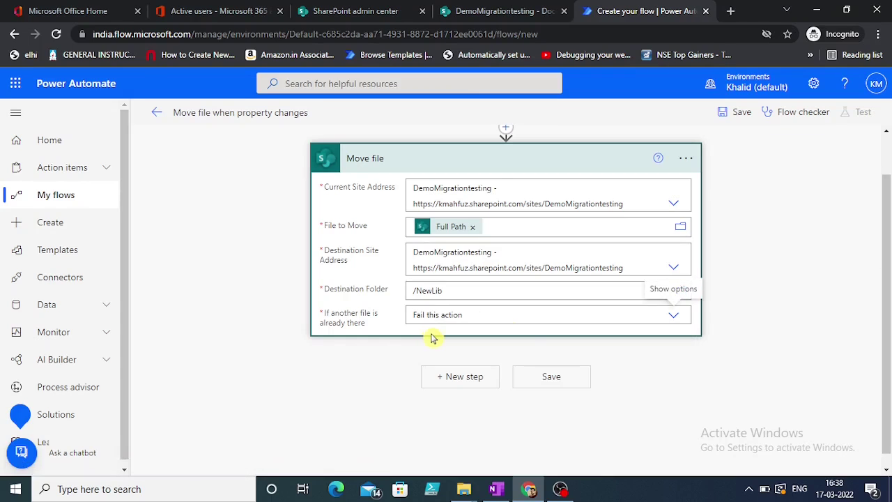
drag(888, 332, 888, 223)
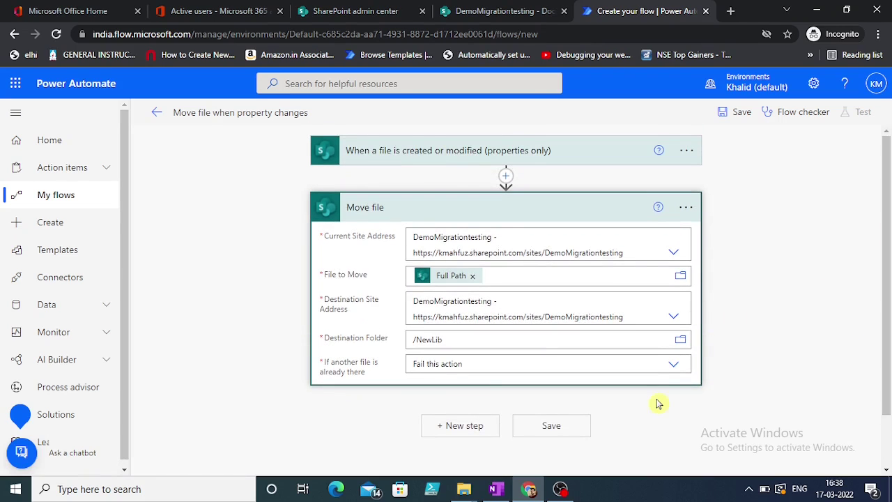
click(544, 436)
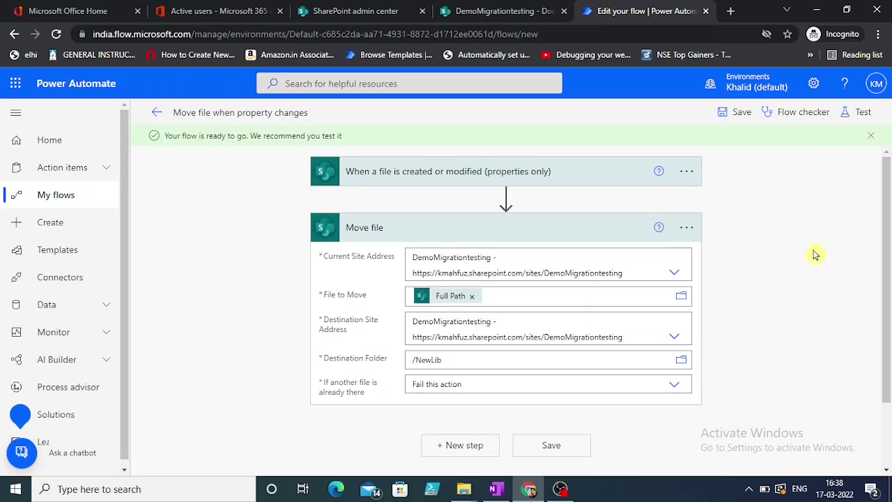
Check the flow for errors and warnings, and view its test options without running a test
click(810, 115)
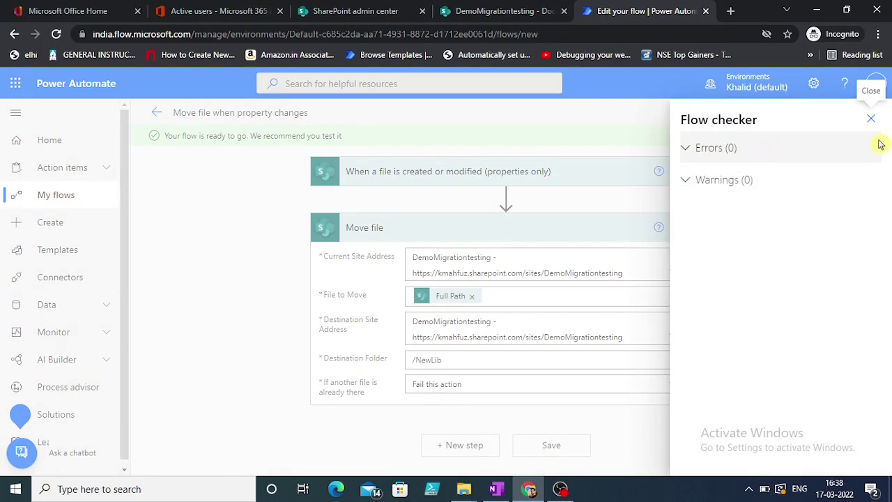
click(871, 120)
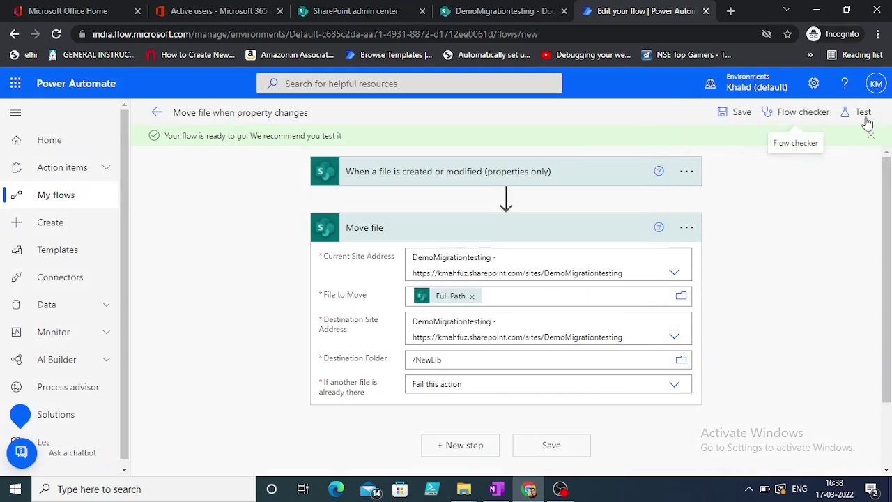
click(862, 112)
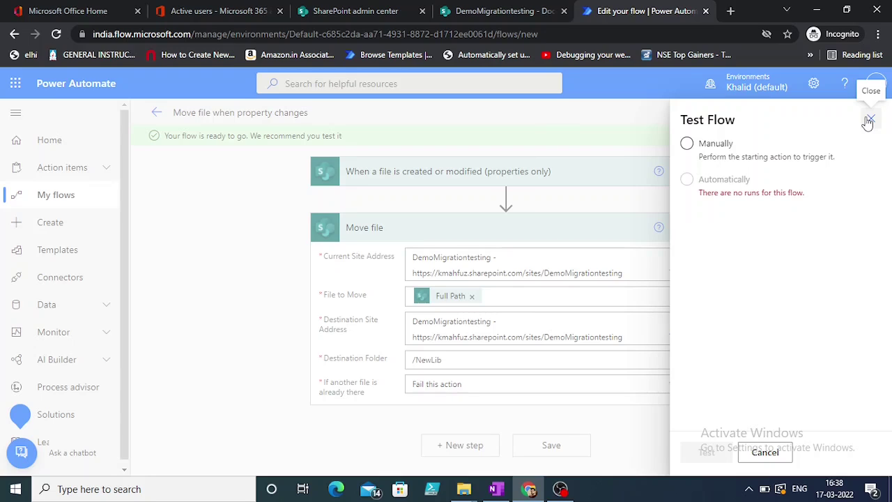
click(869, 119)
Switch to the DemoMigrationtesting SharePoint site and review the contents of the Documents and NewLib libraries
click(519, 12)
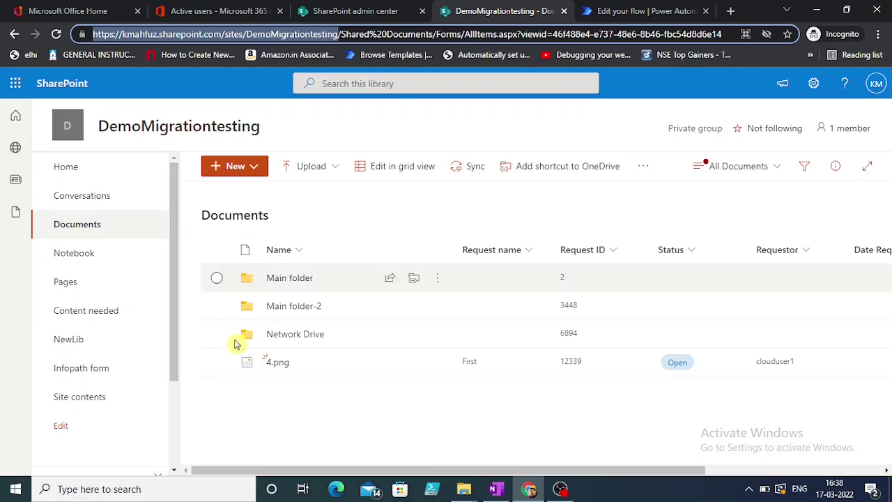
click(239, 418)
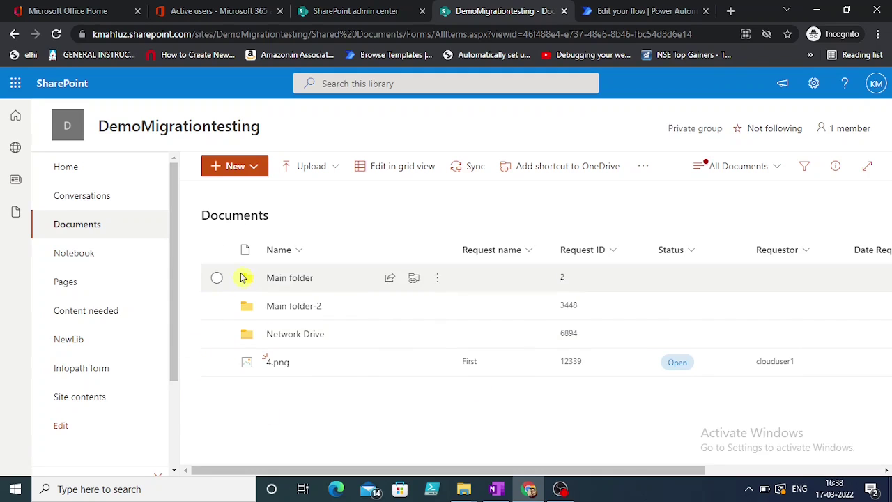
click(70, 341)
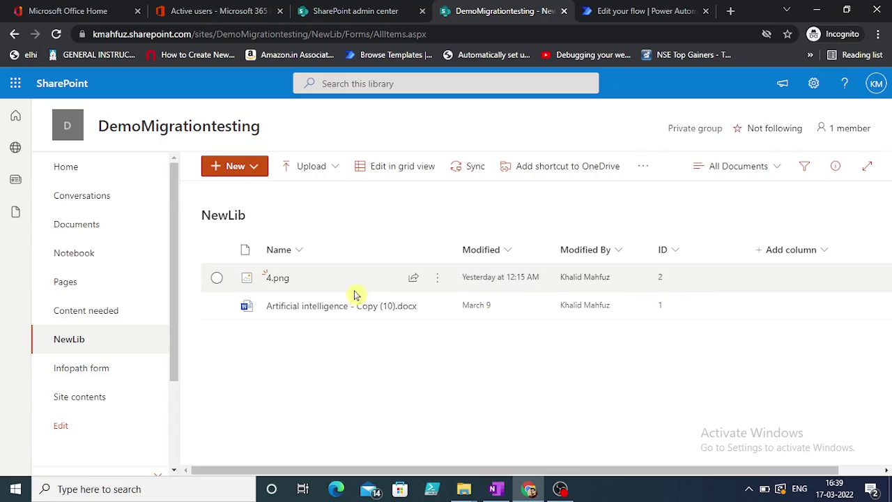
In Documents, open Network Drive > Main folder-3 > Folder-1 and select "Artificial intelligence - Copy (11).docx"
click(95, 223)
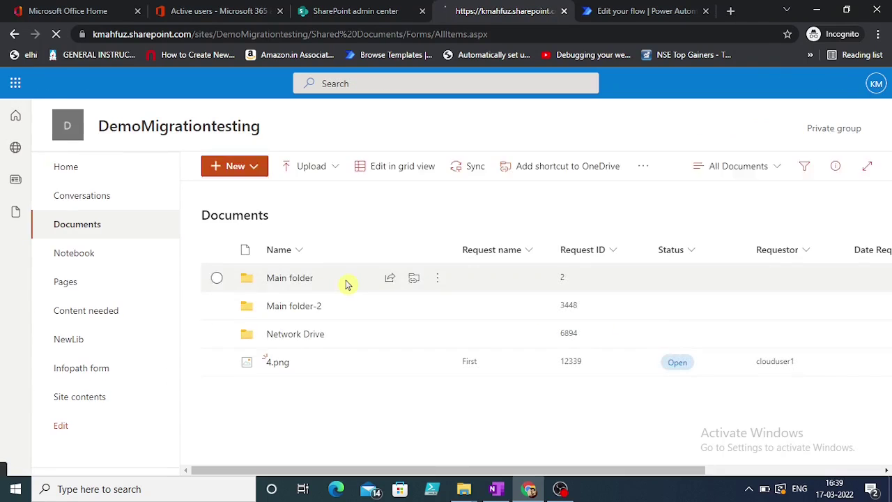
click(298, 335)
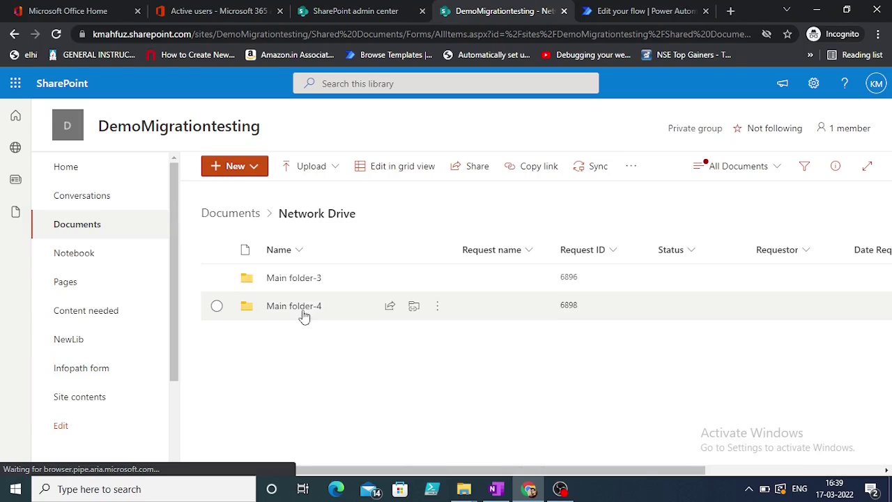
click(293, 278)
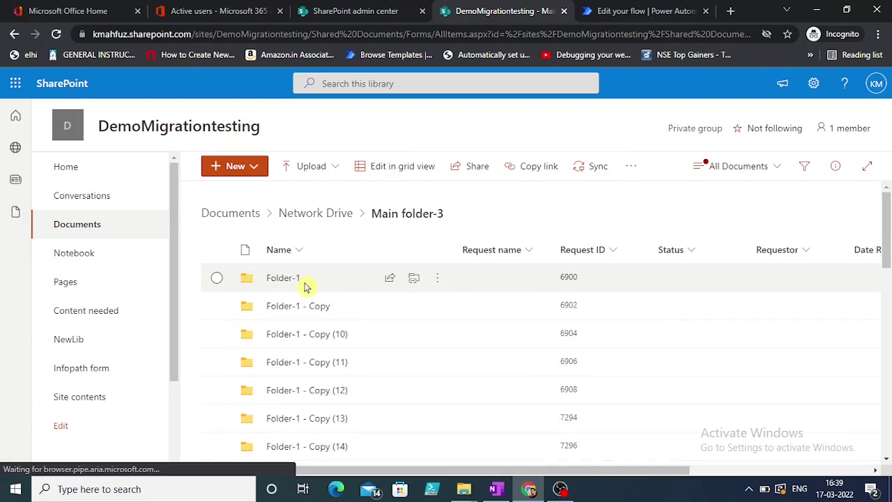
click(289, 281)
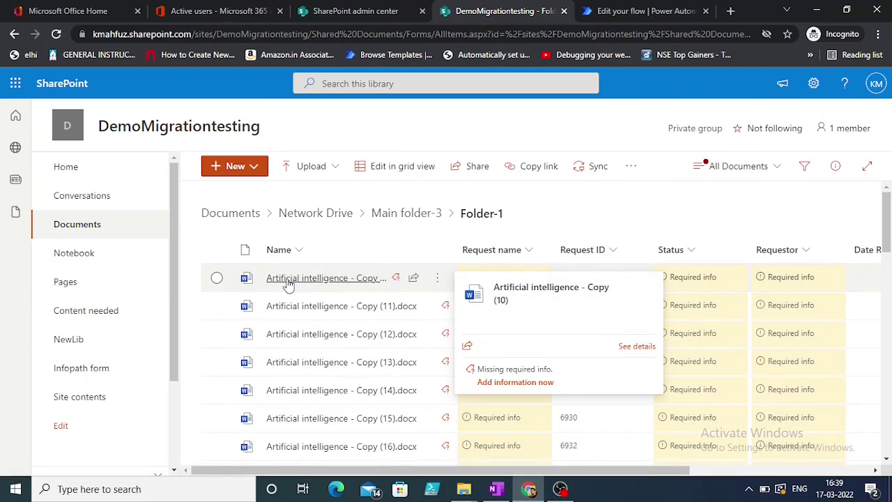
mouse_move(285, 314)
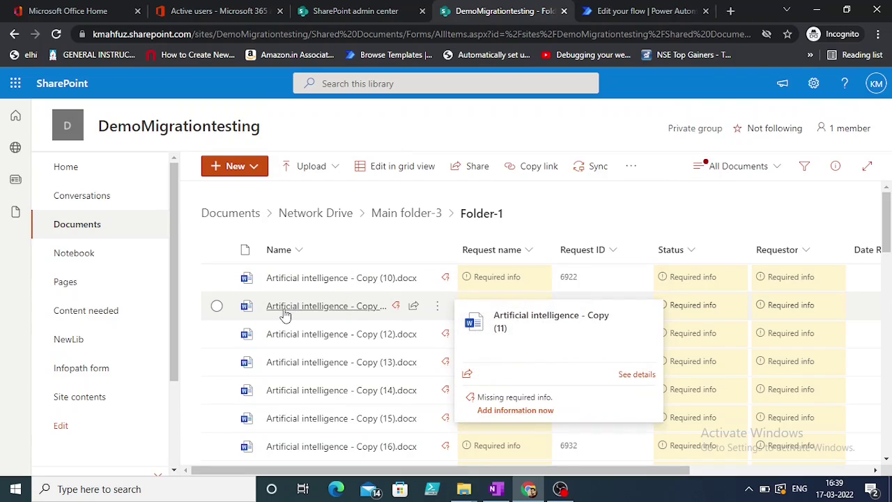
click(216, 307)
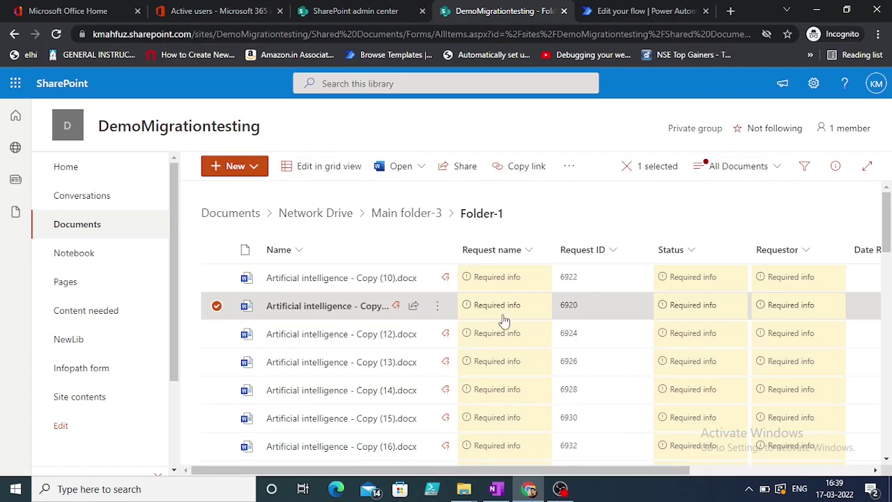
Edit the selected document's properties, with Title "Second" and Status "Close", save them and close the details
click(832, 167)
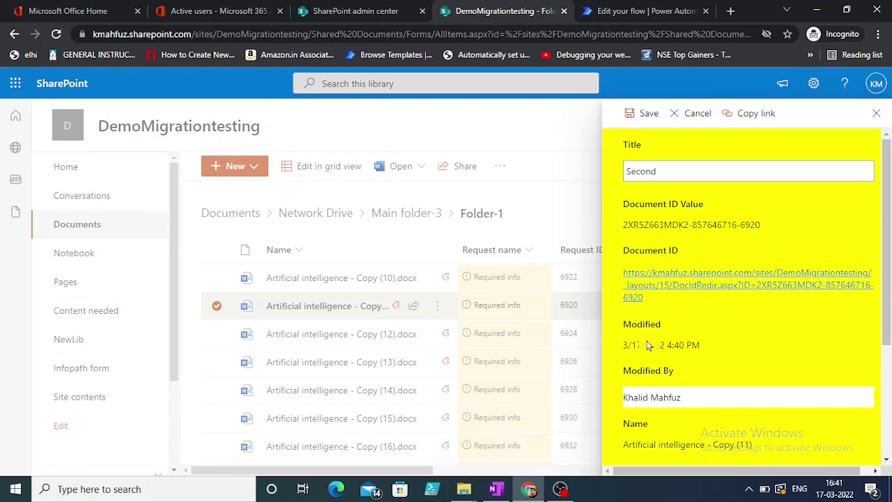
drag(887, 242, 889, 220)
scroll(886, 299, down, 3)
scroll(887, 300, up, 3)
click(648, 113)
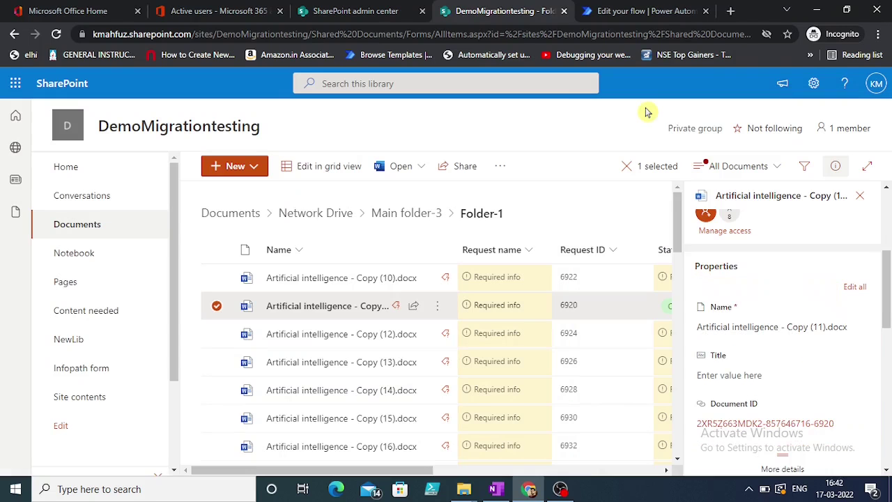
click(835, 167)
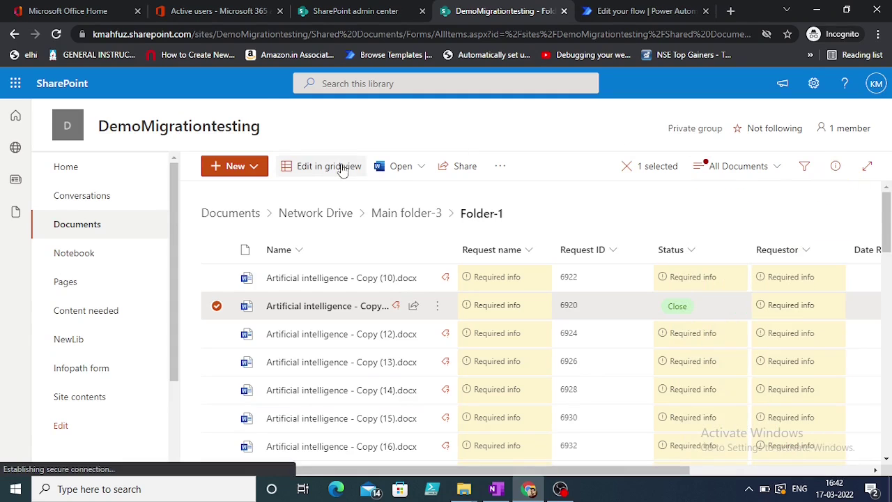
Reload Folder-1, view the flow's test options, and check whether the edited document has moved to the NewLib library
click(59, 36)
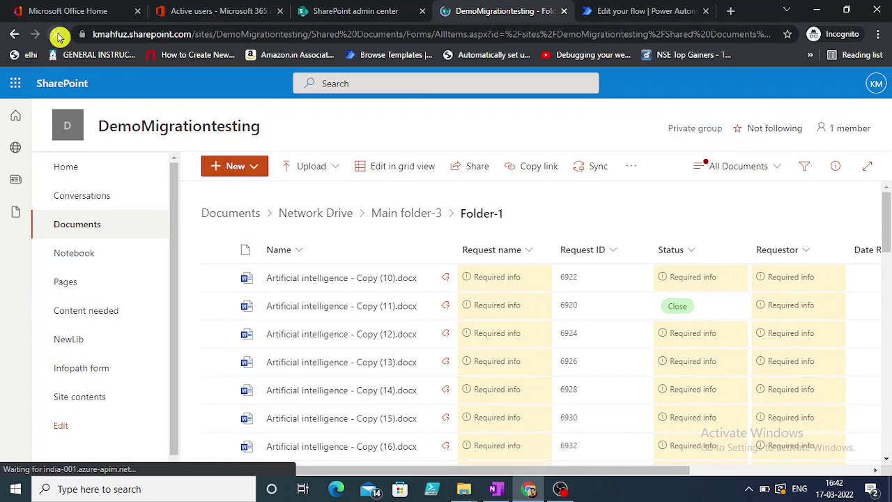
click(648, 7)
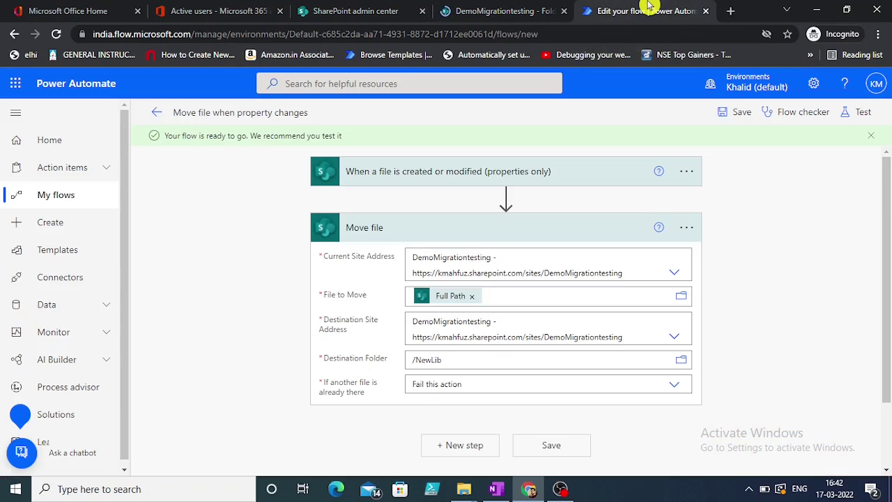
click(863, 112)
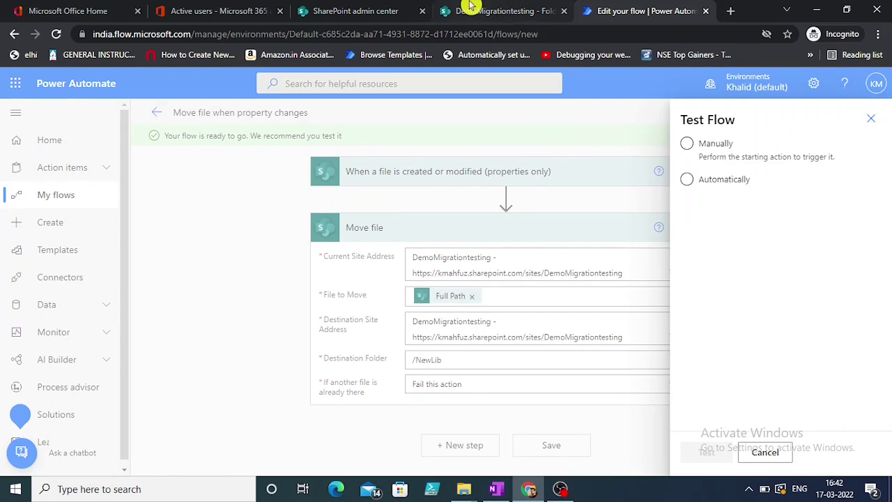
click(469, 9)
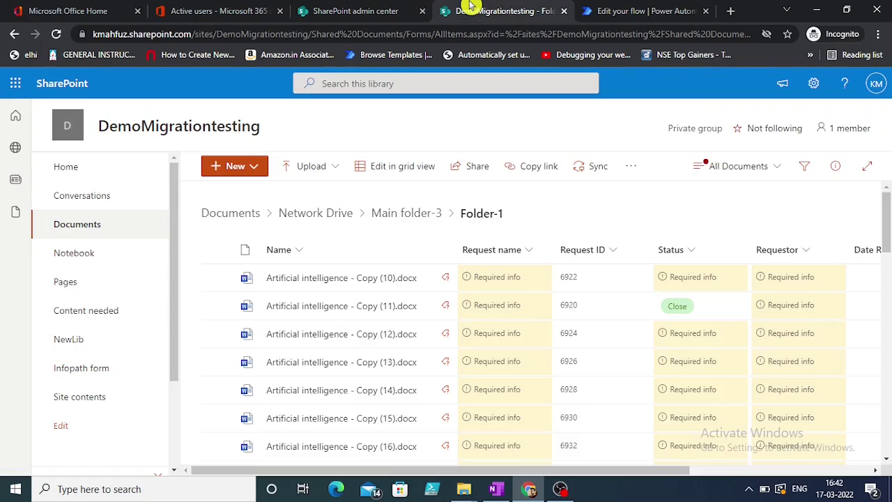
click(60, 35)
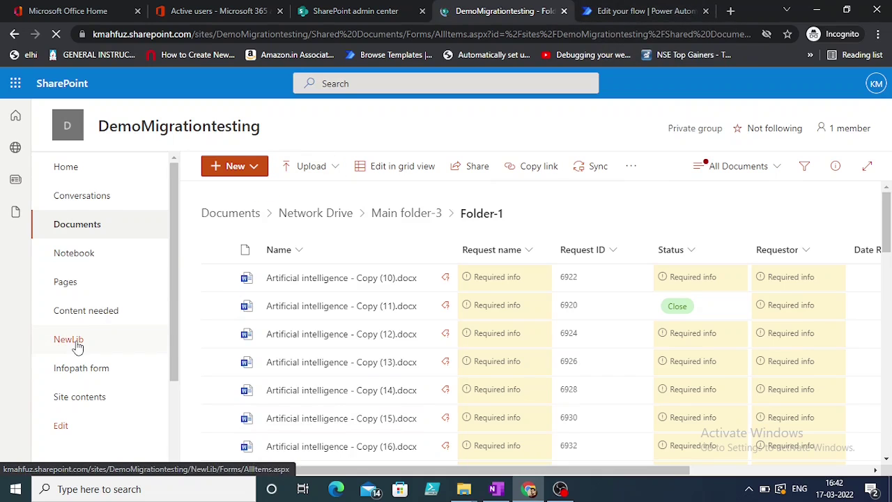
click(69, 339)
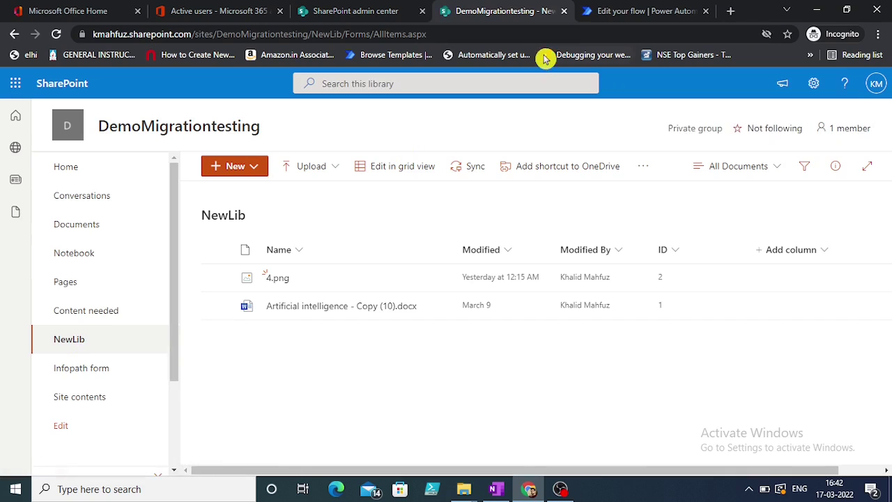
Switch to Power Automate, open the "Move file when property changes" run history, and examine the 04:40 PM run's Move file error details
click(648, 10)
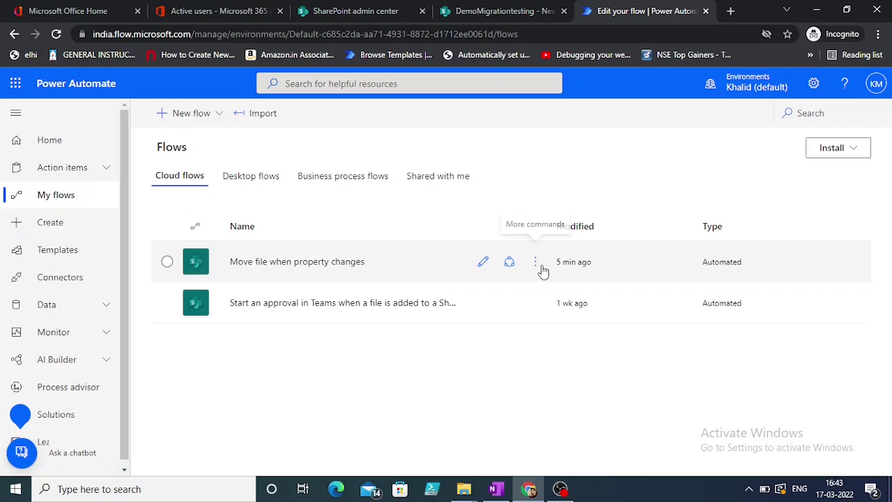
click(537, 270)
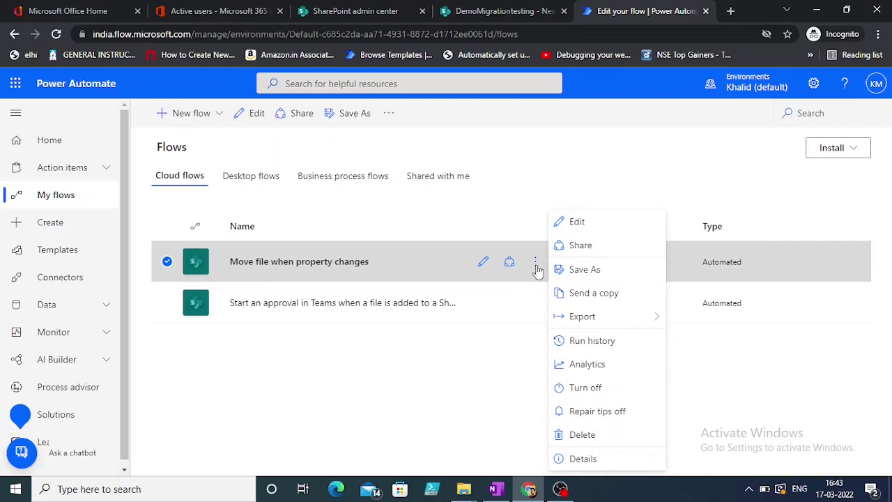
click(581, 346)
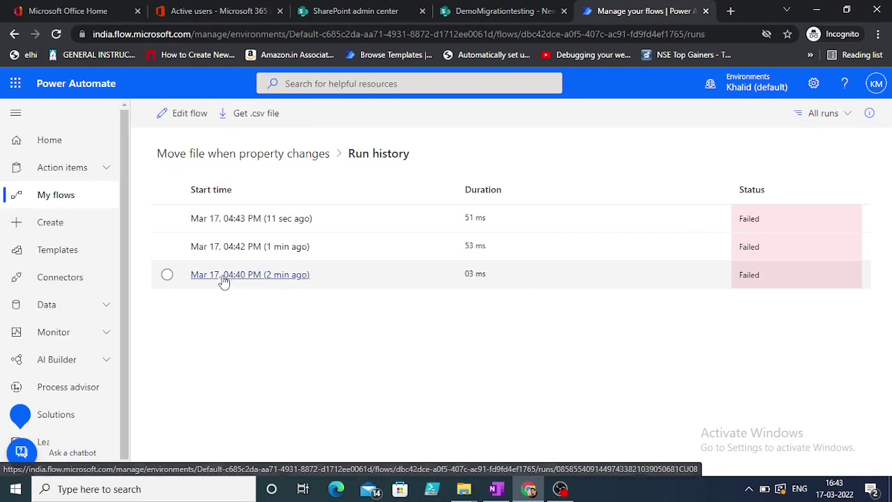
click(223, 277)
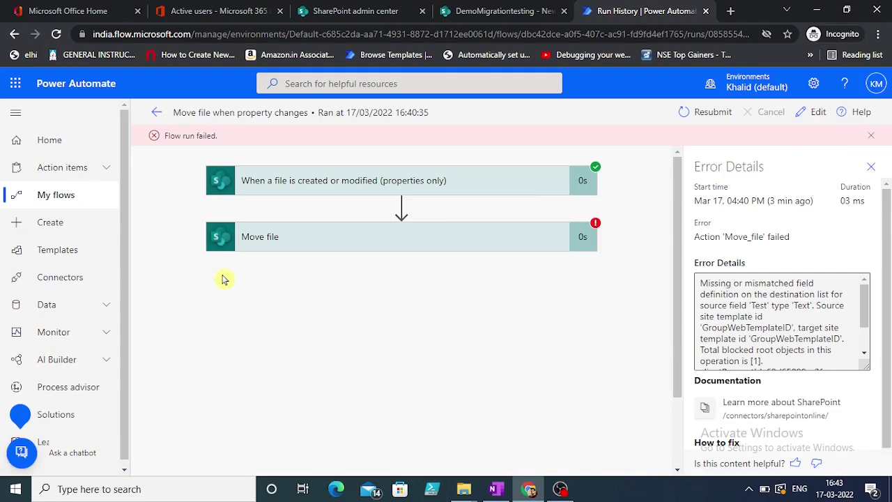
click(398, 241)
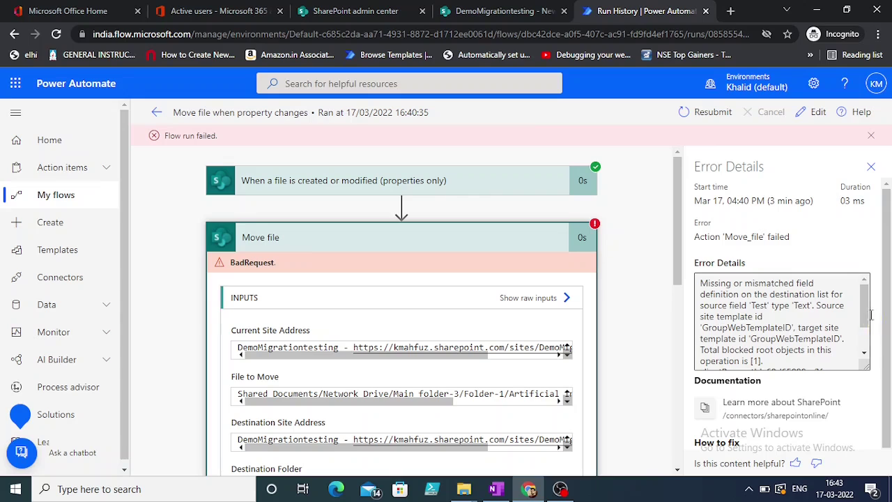
mouse_move(866, 310)
mouse_down()
mouse_move(868, 345)
mouse_move(871, 313)
mouse_up()
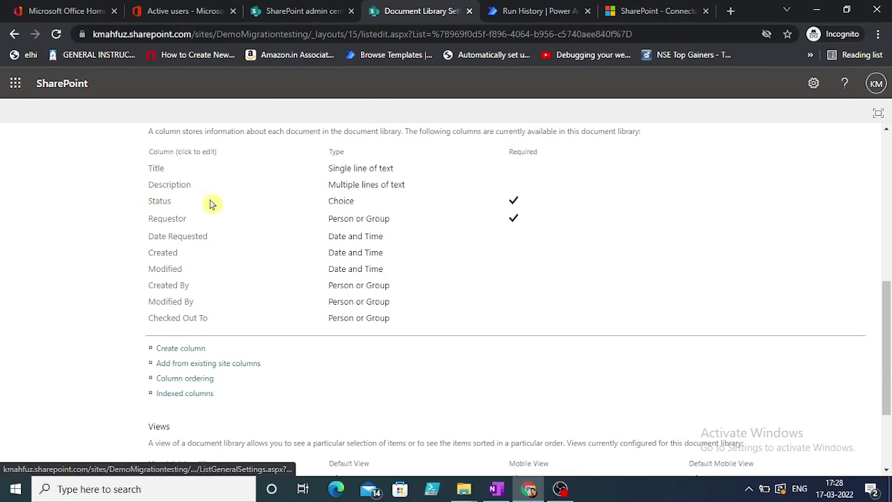
Open the NewLib library and add a Choice column named "Status" with the default choices
drag(887, 363, 887, 202)
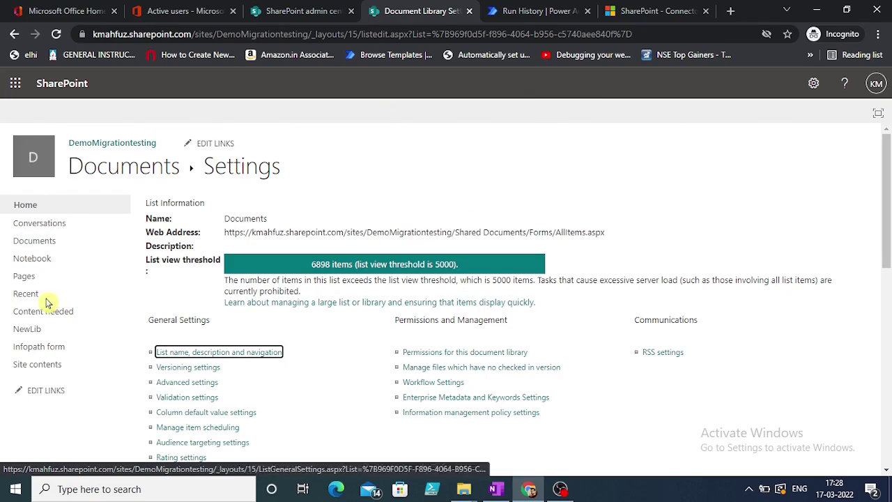
click(35, 329)
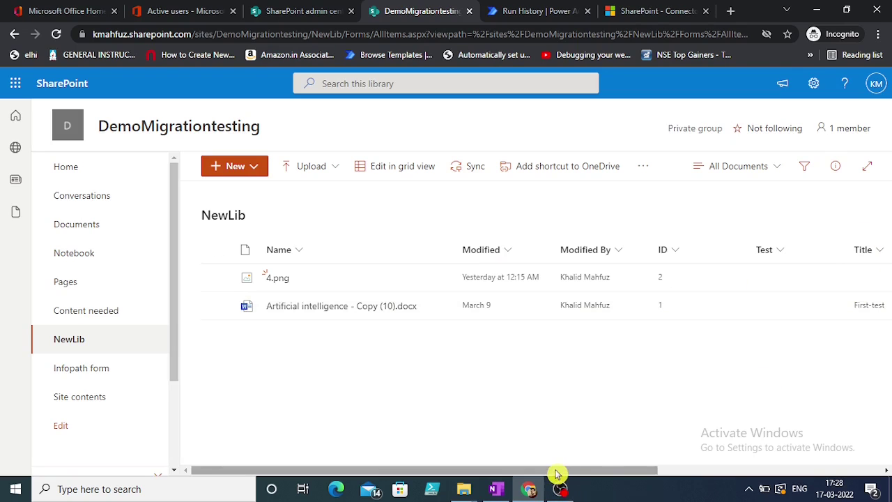
drag(557, 474, 808, 472)
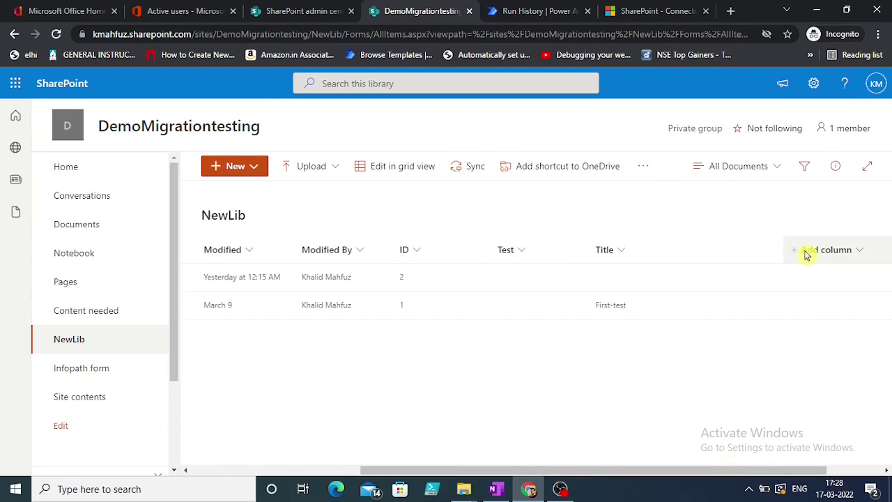
click(807, 252)
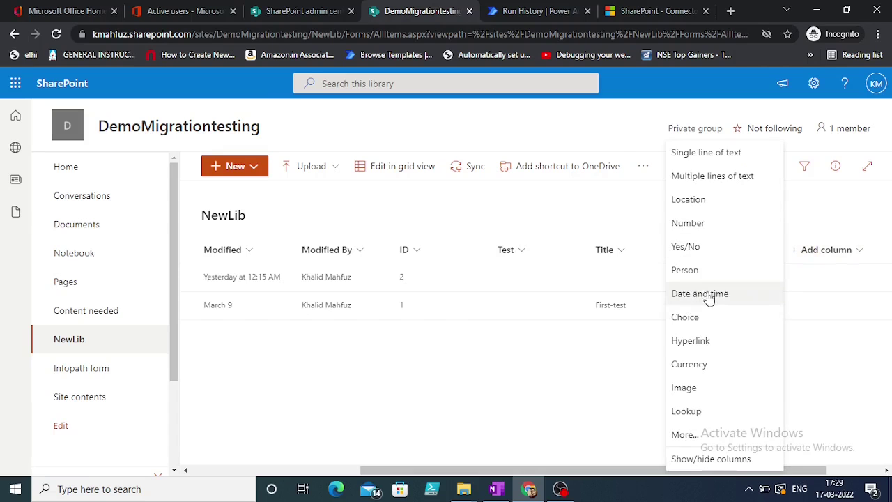
click(690, 318)
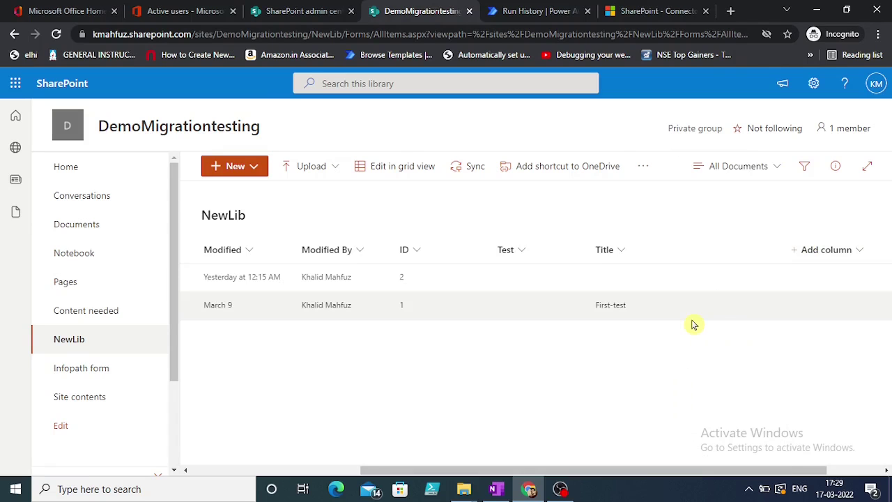
text(Status)
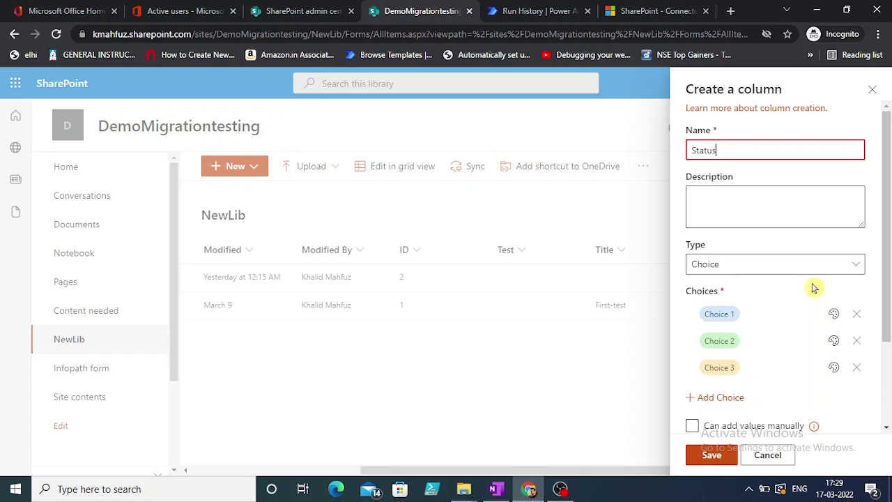
click(713, 460)
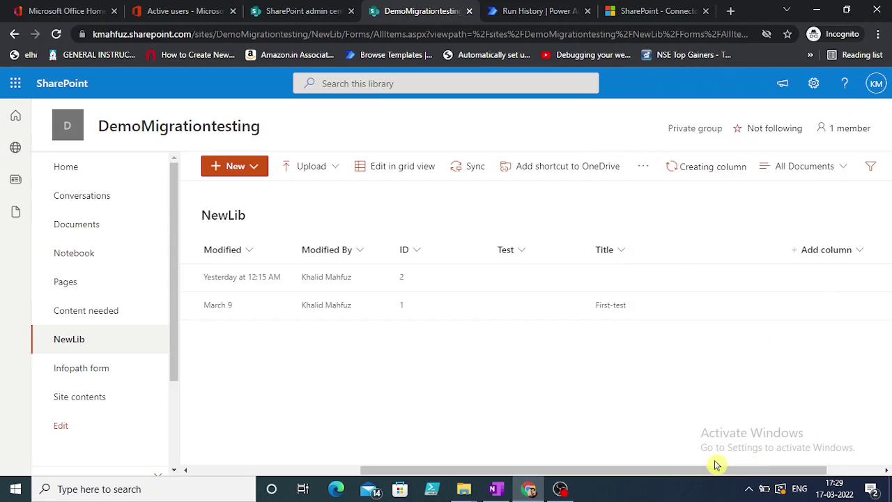
drag(690, 472, 876, 467)
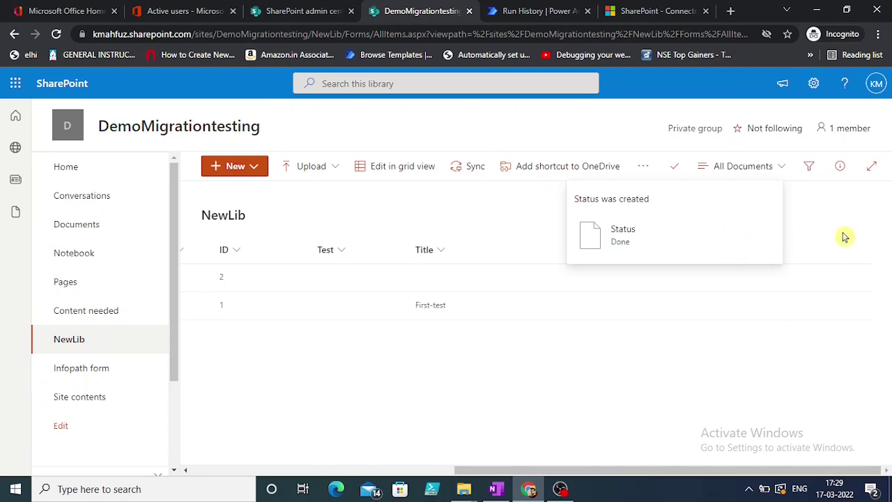
Switch to Power Automate, test the flow automatically with the most recent trigger run, and examine the field name and type in the error details
click(531, 9)
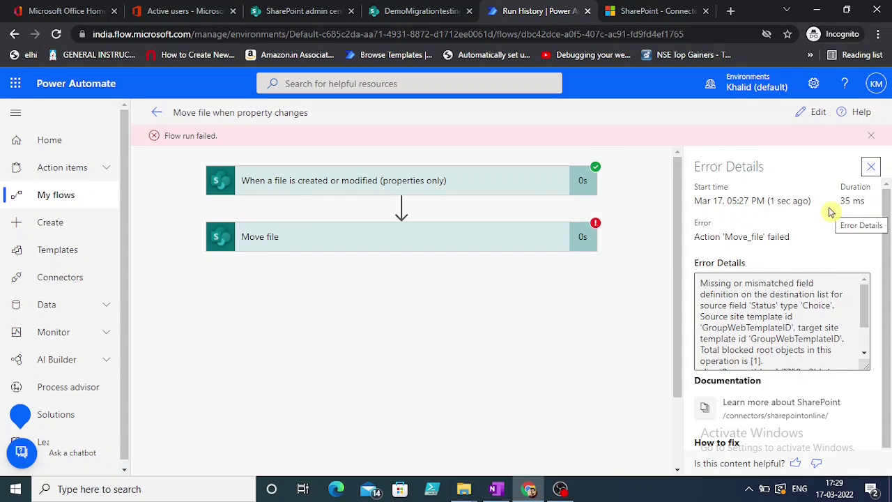
click(817, 113)
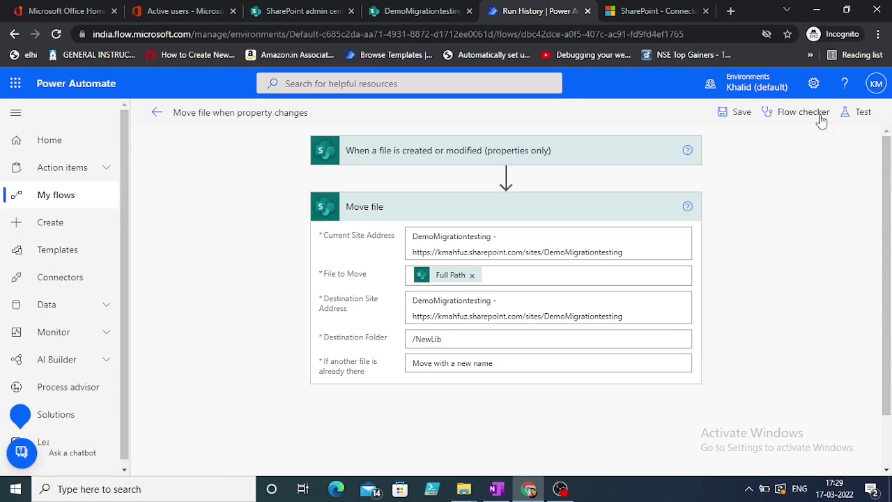
click(862, 112)
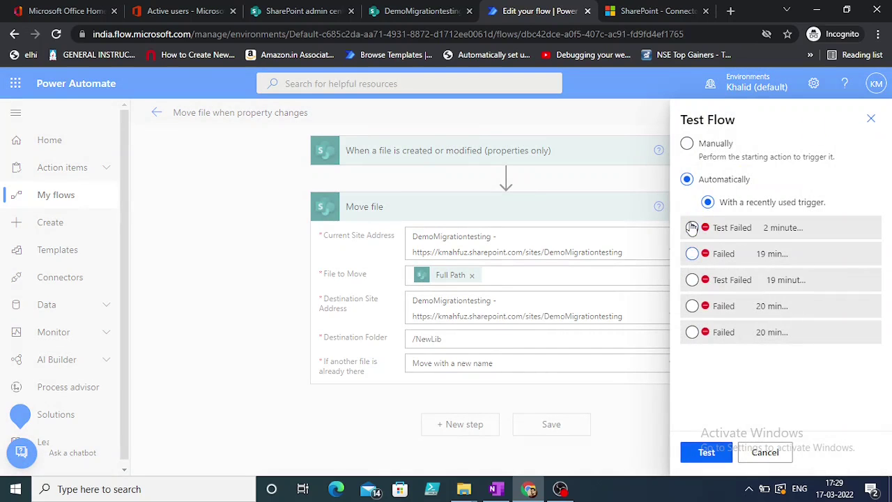
click(692, 228)
click(702, 452)
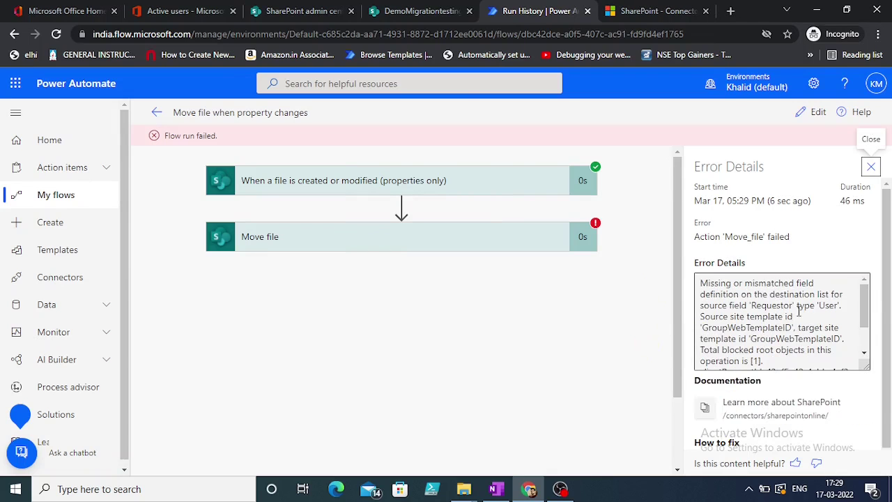
double_click(770, 304)
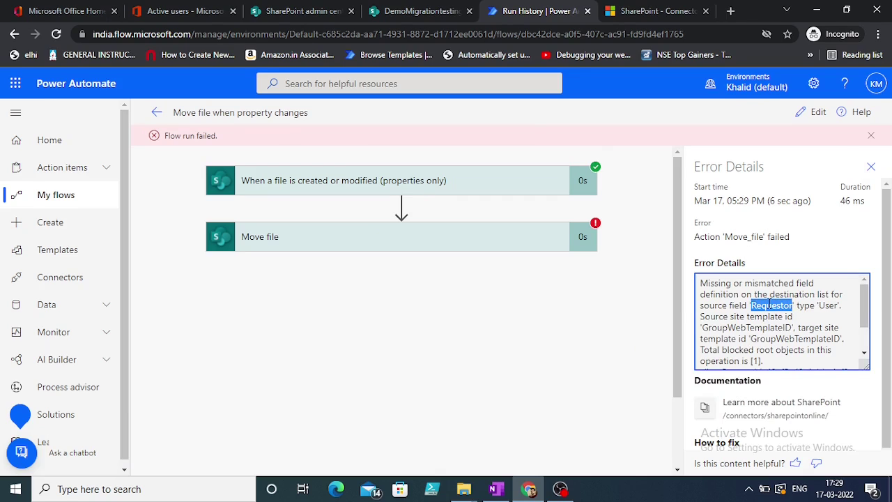
double_click(828, 305)
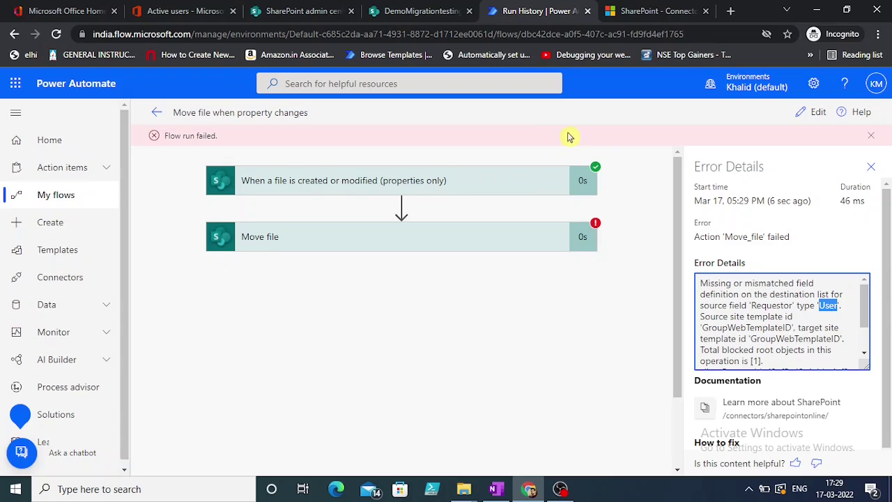
click(420, 9)
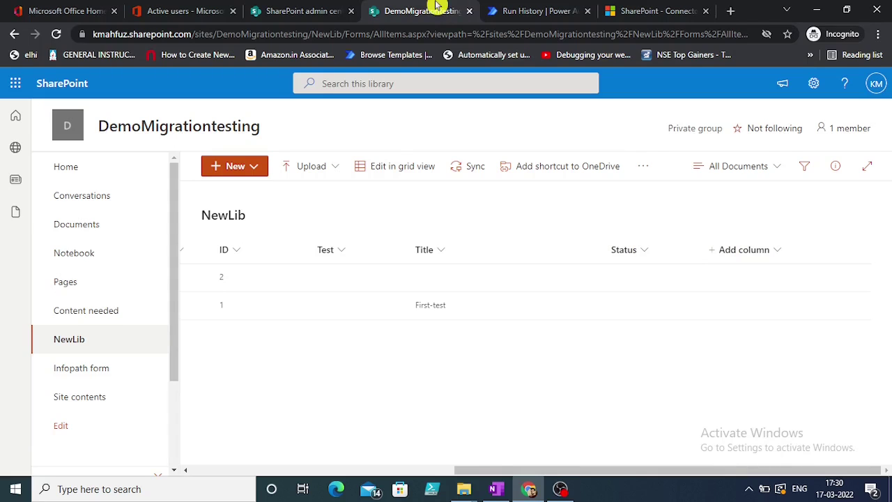
click(316, 9)
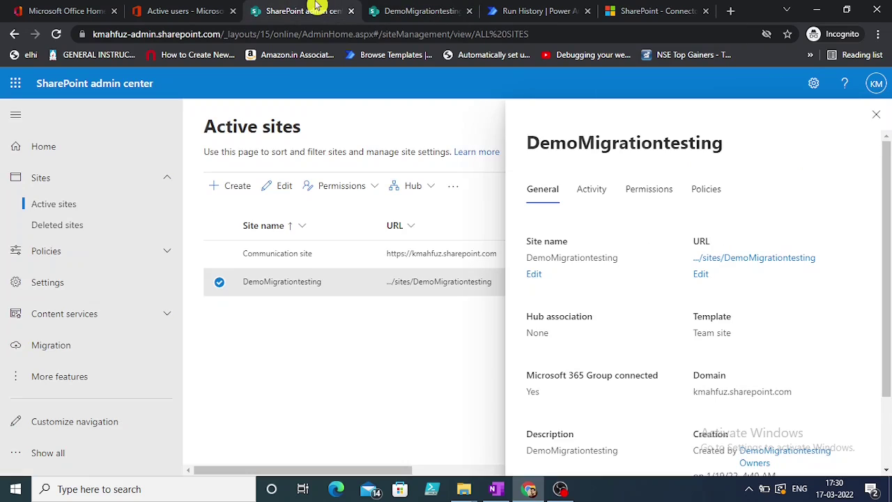
click(395, 7)
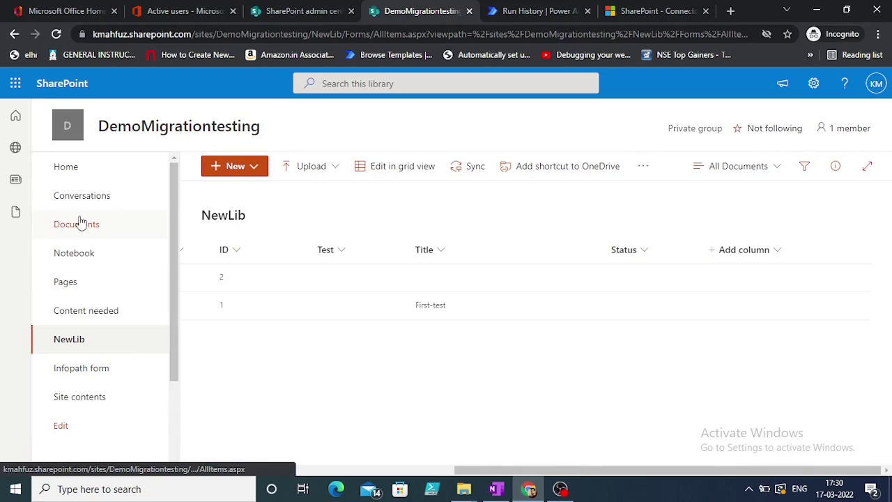
click(725, 251)
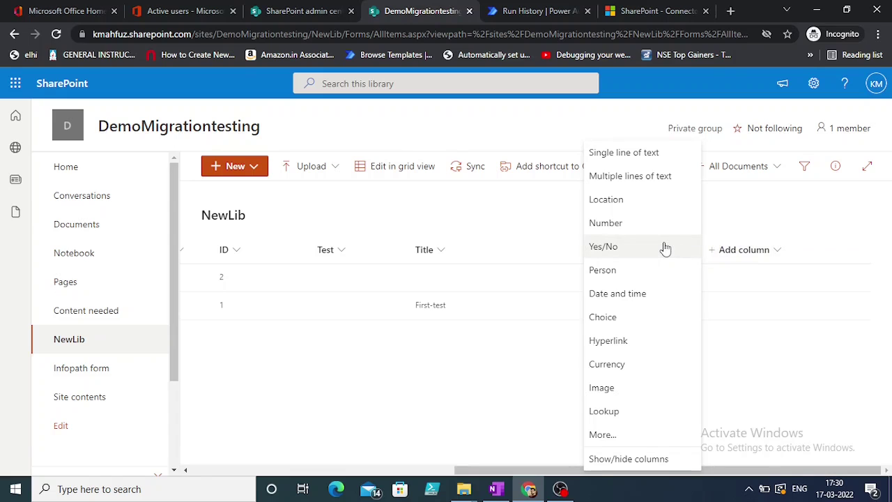
click(551, 214)
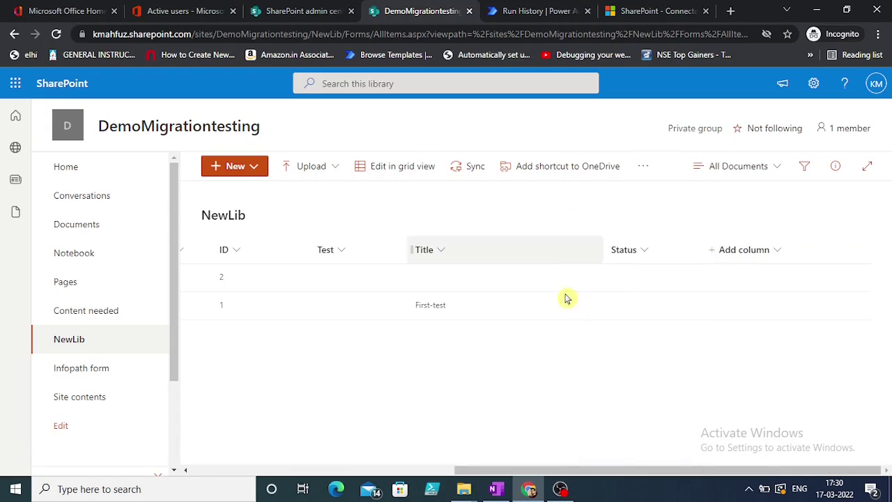
In the SharePoint site's Documents library settings, open the Requestor column and delete it, accepting the permanent removal of its data
click(81, 226)
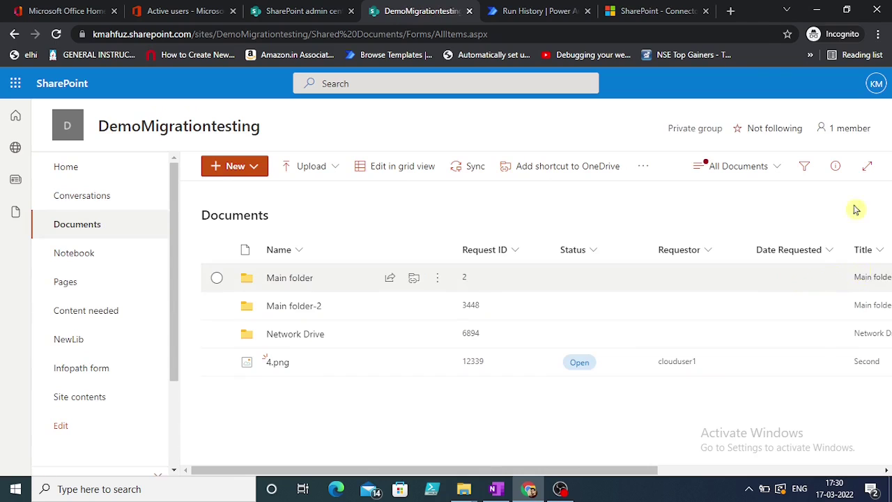
click(812, 85)
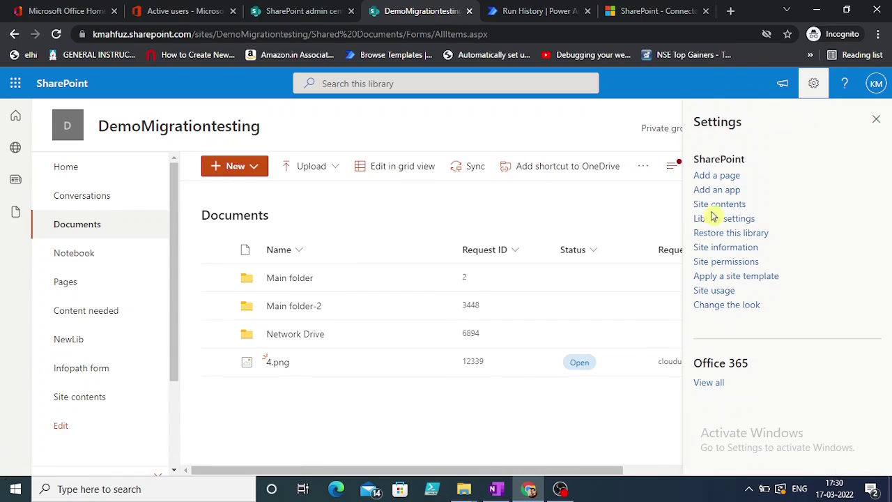
click(710, 218)
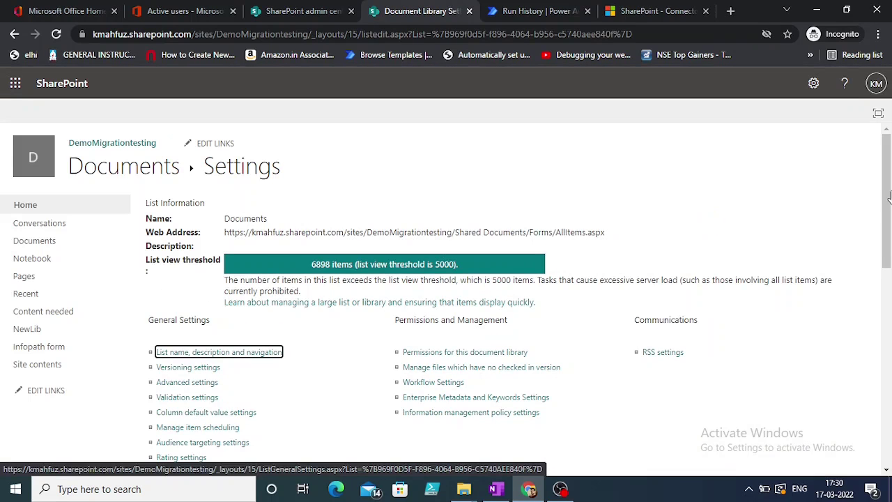
drag(888, 195, 889, 347)
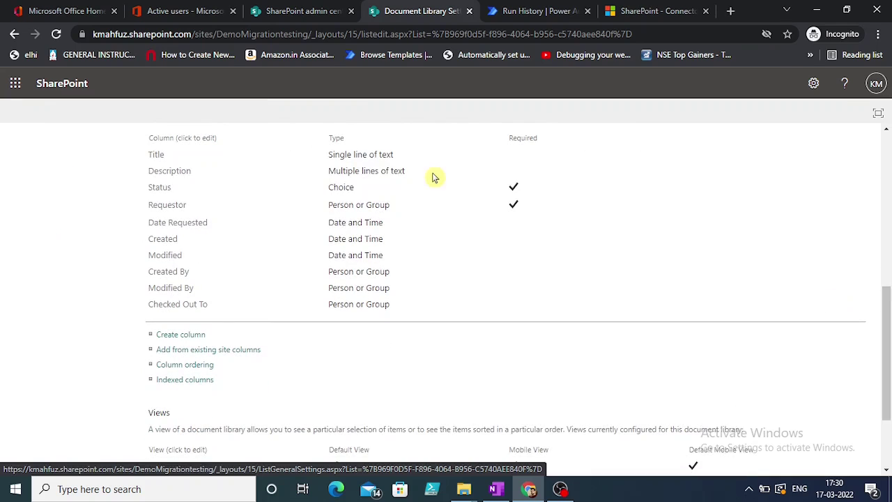
click(178, 208)
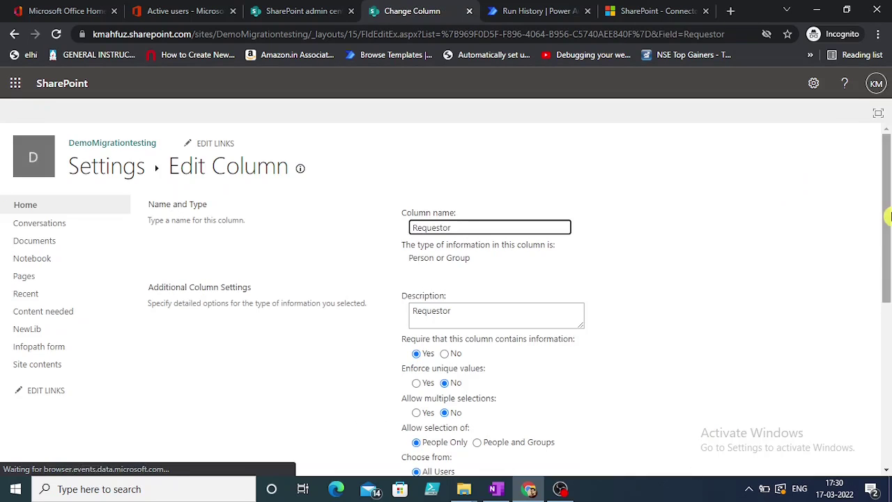
drag(888, 217, 883, 379)
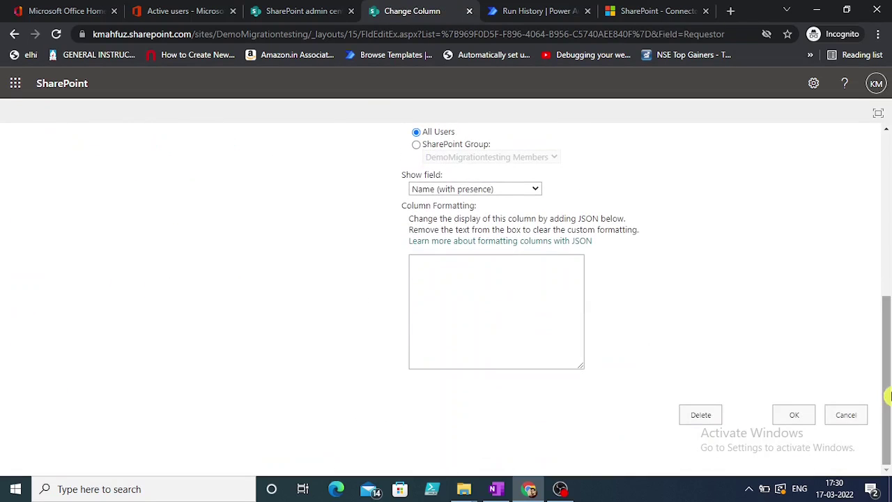
click(706, 421)
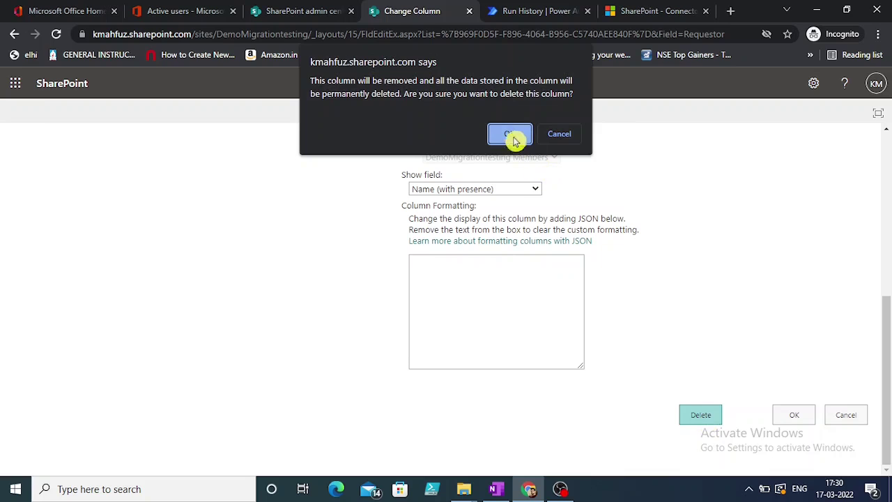
click(510, 135)
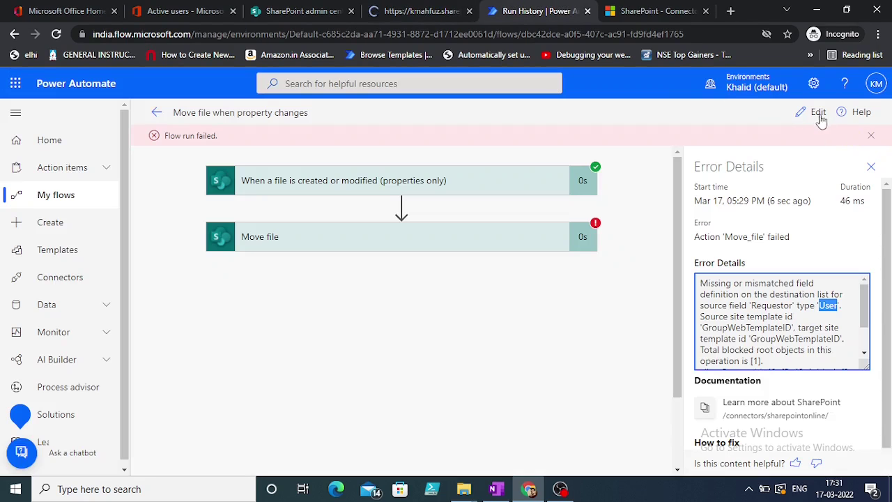
Edit the "Move file when property changes" flow in Power Automate and retest it automatically using the latest failed test's trigger
click(815, 115)
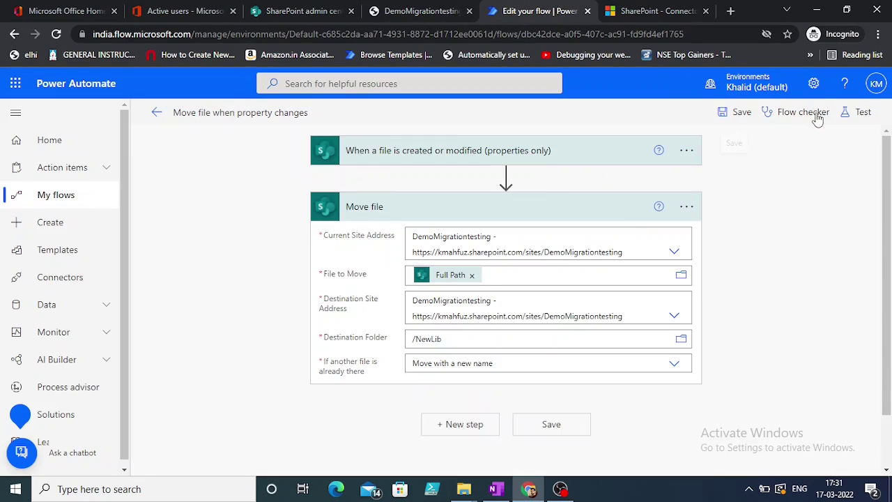
click(862, 113)
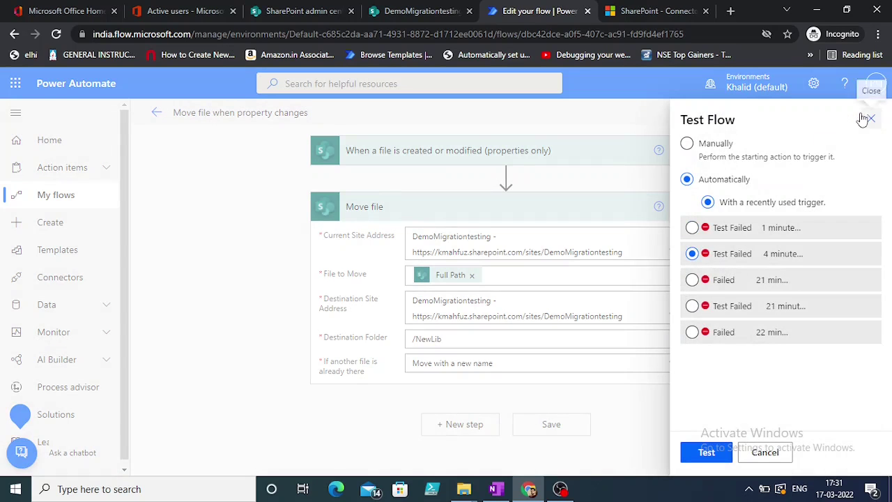
click(692, 228)
click(710, 453)
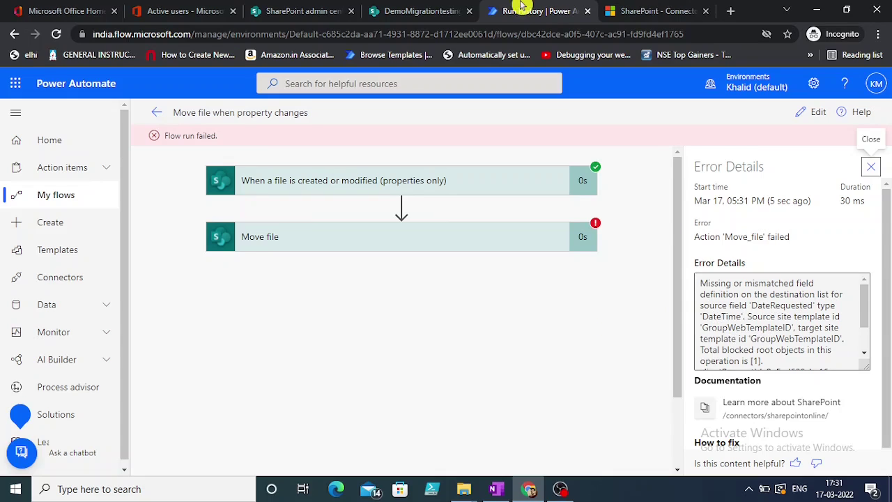
Switch to the SharePoint Documents library and delete its Date Requested column, confirming the deletion
click(417, 8)
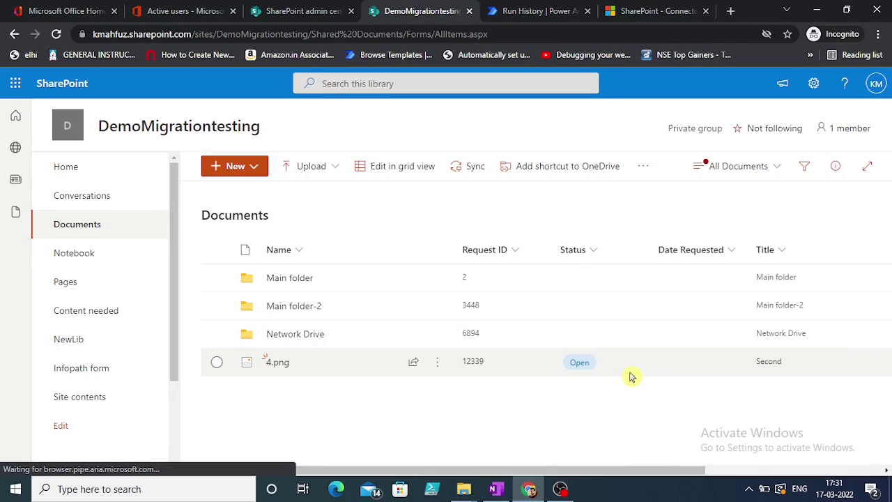
click(733, 258)
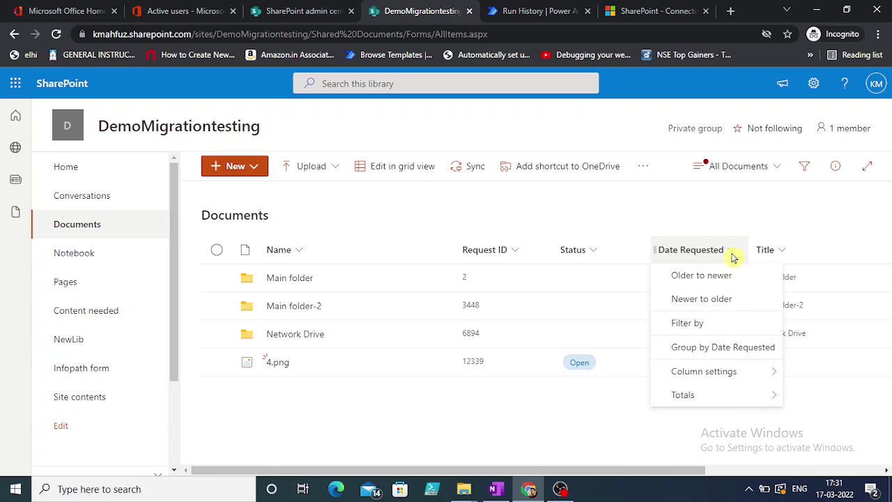
mouse_move(729, 378)
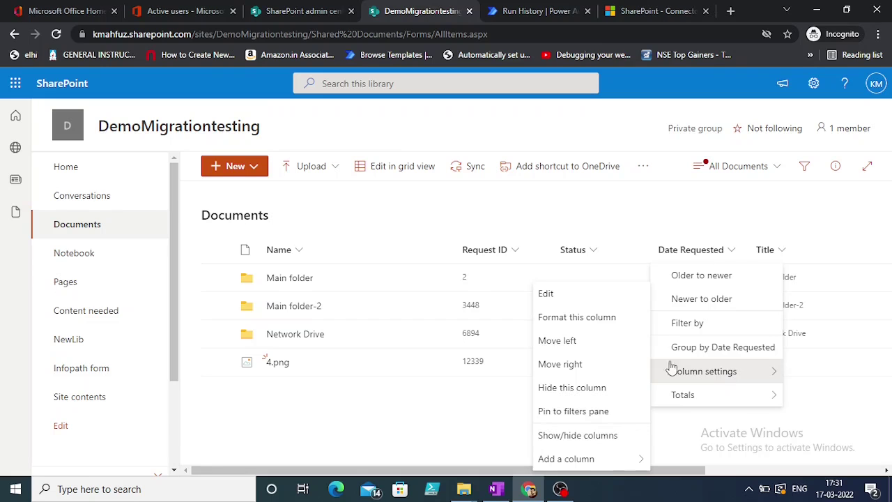
click(549, 293)
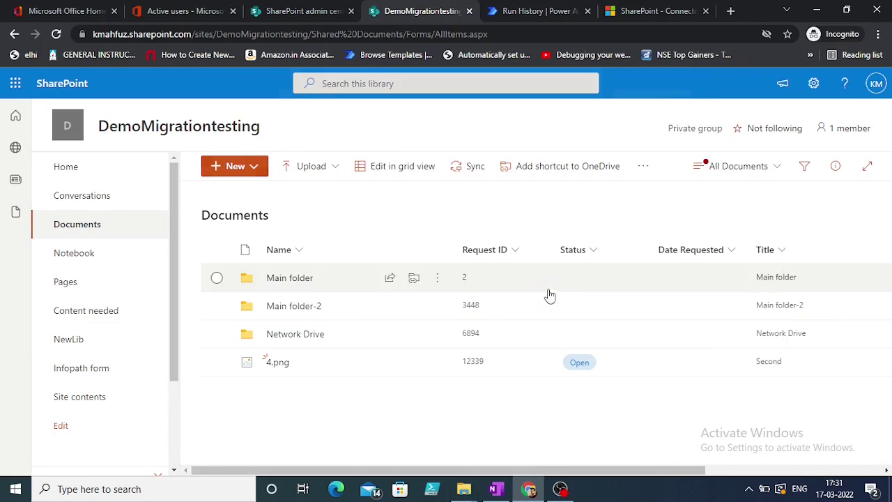
drag(889, 275, 889, 399)
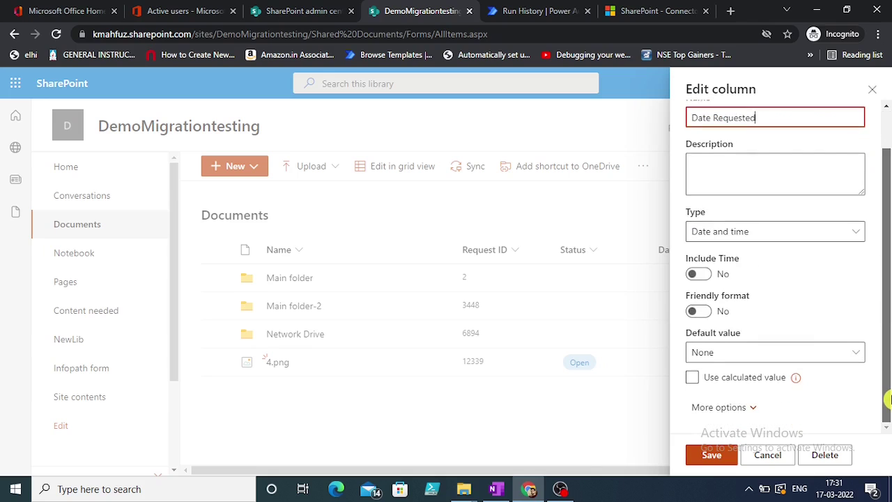
click(841, 456)
click(448, 320)
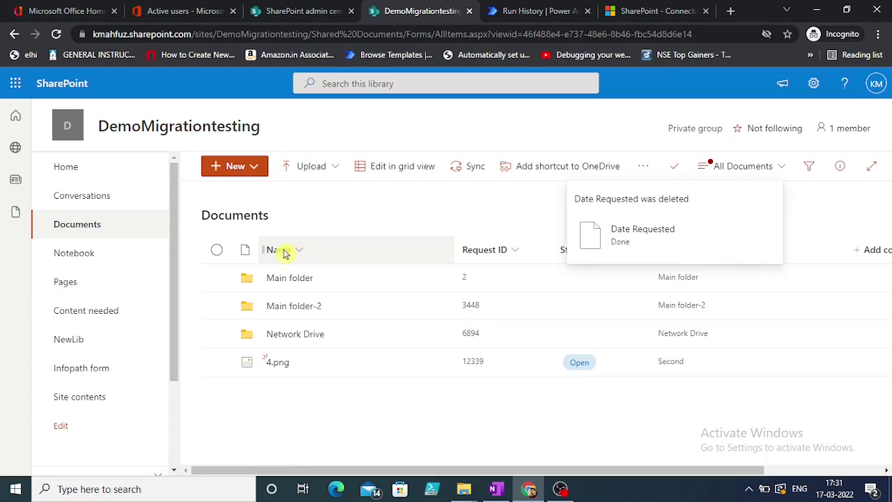
click(514, 255)
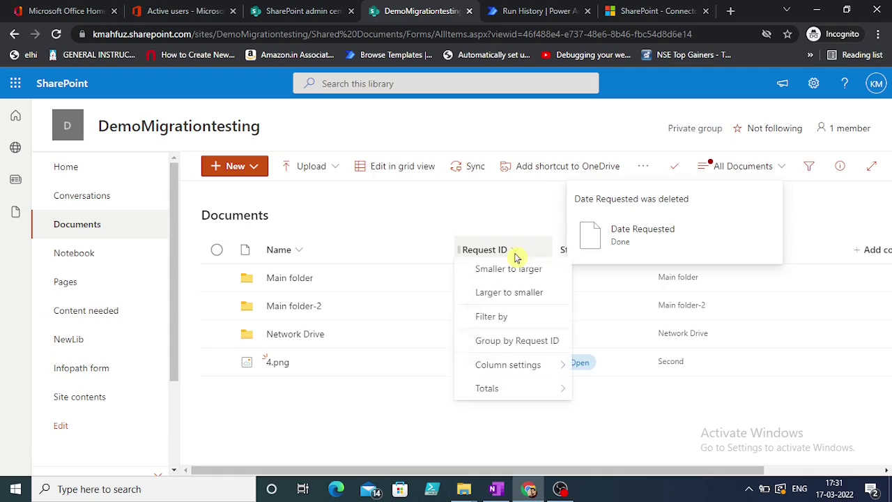
click(434, 205)
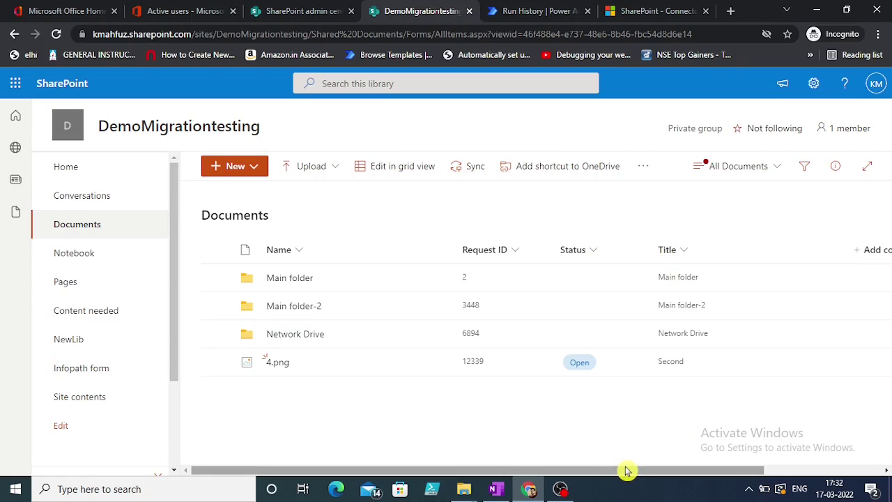
drag(626, 471, 743, 472)
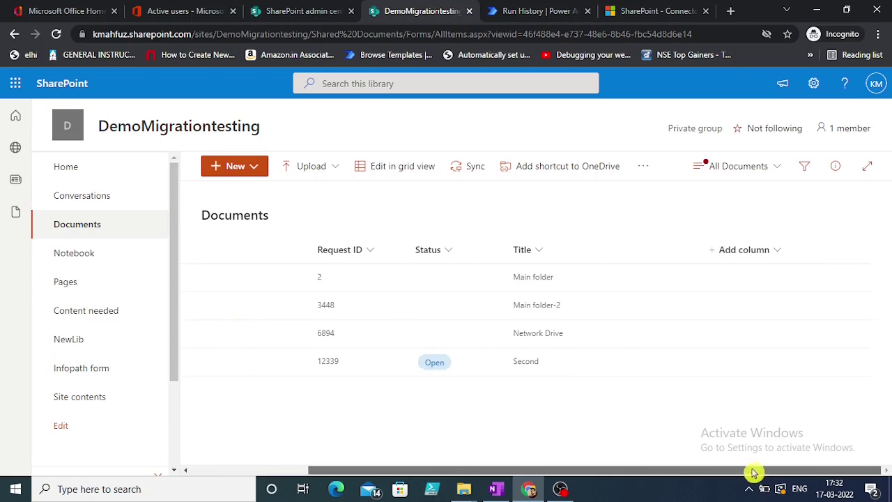
Return to Power Automate, edit the "Move file when property changes" flow and retest it automatically using the most recent failed test's trigger
click(497, 7)
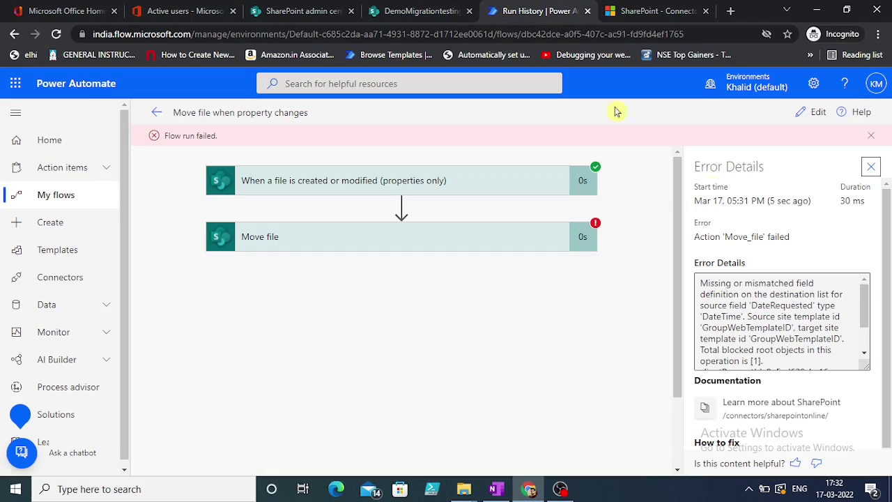
click(817, 110)
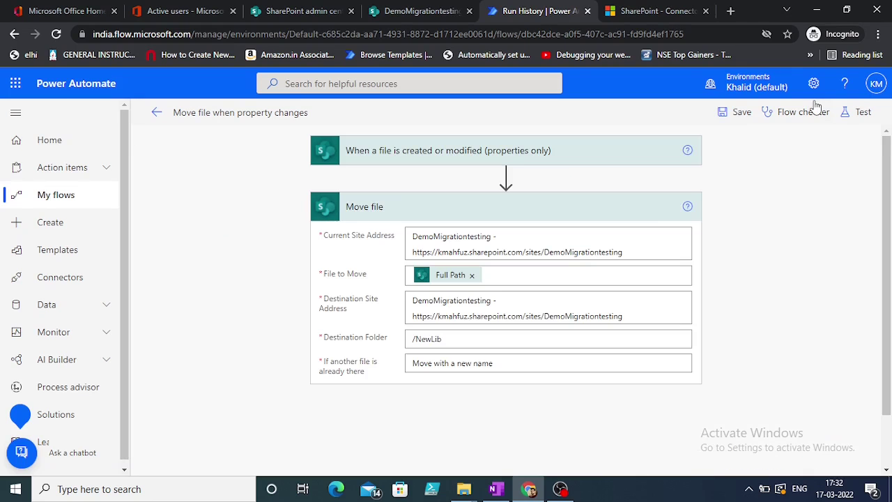
click(857, 123)
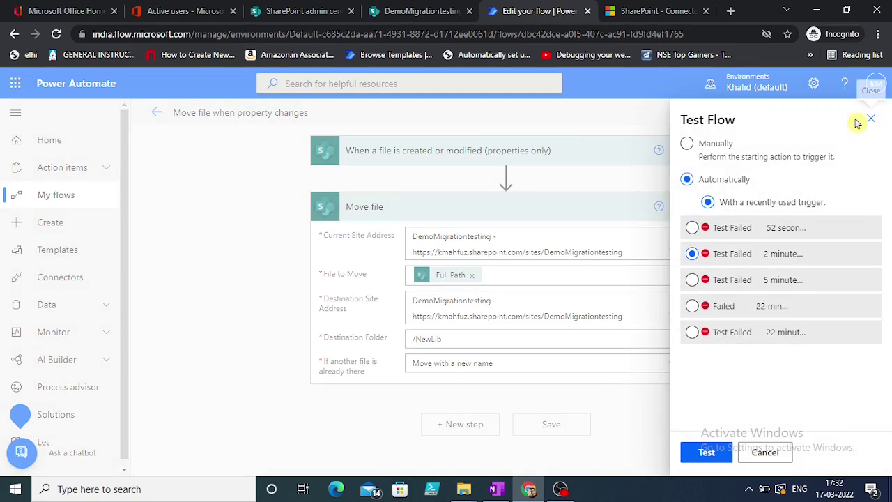
click(689, 230)
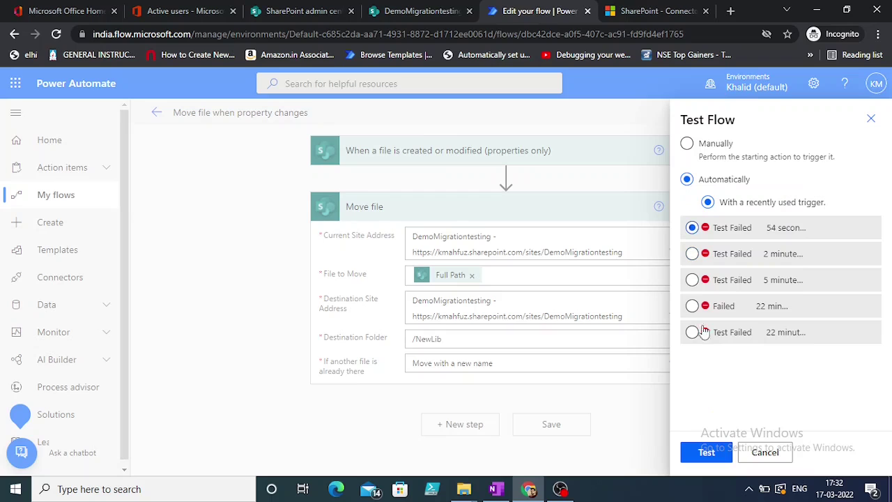
click(707, 451)
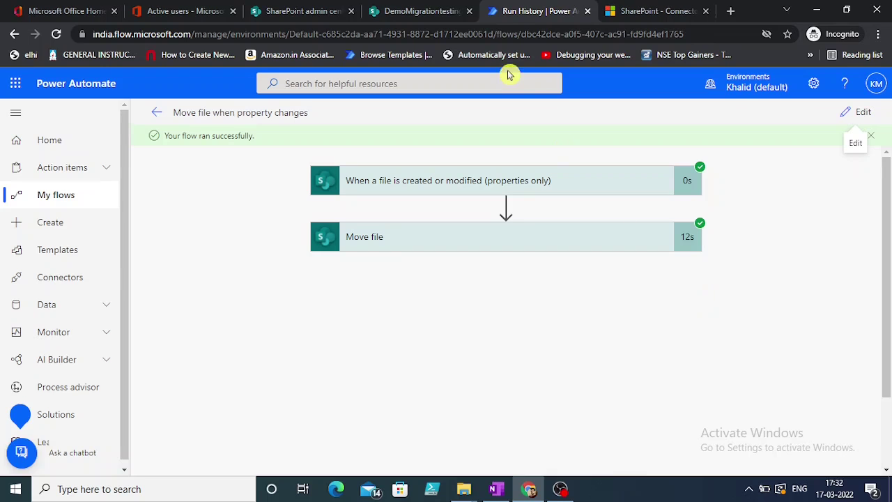
Switch to SharePoint and check the NewLib library for the moved file and its column values
click(419, 6)
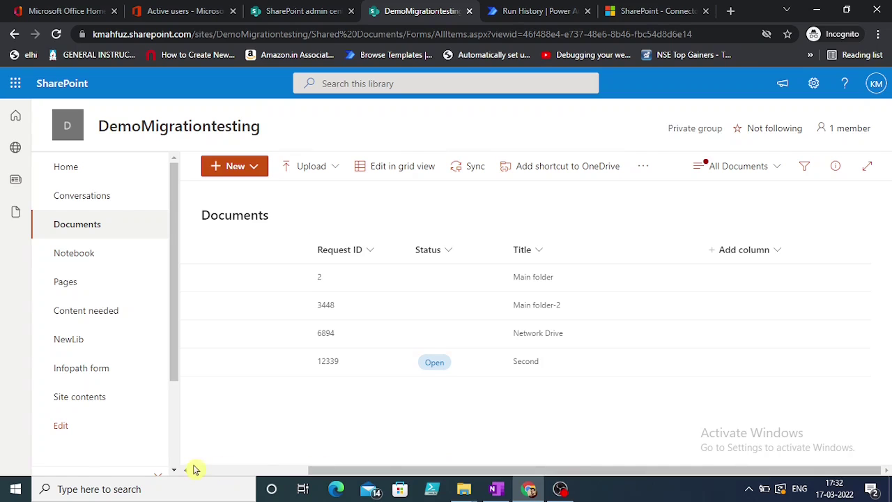
drag(361, 474, 204, 469)
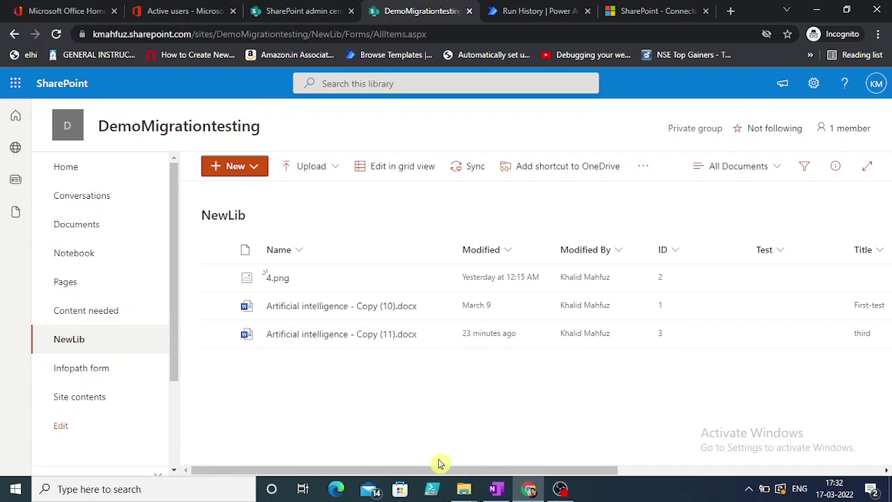
drag(462, 470, 733, 471)
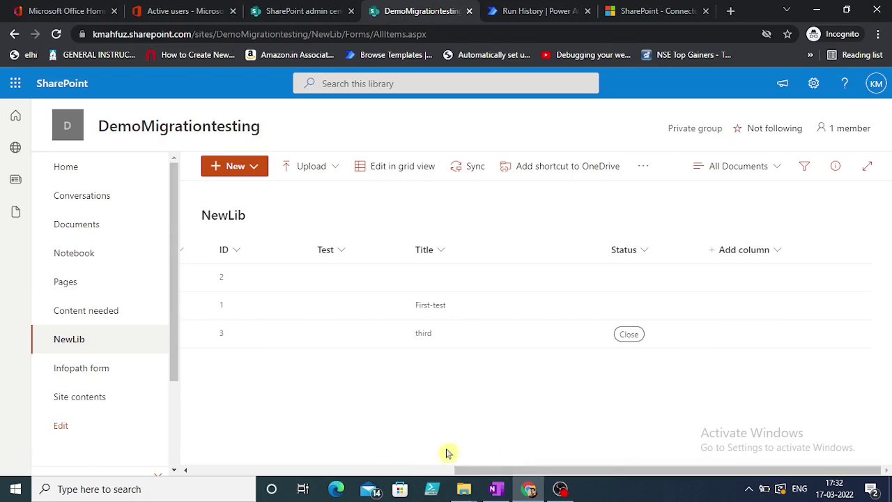
drag(519, 474, 243, 474)
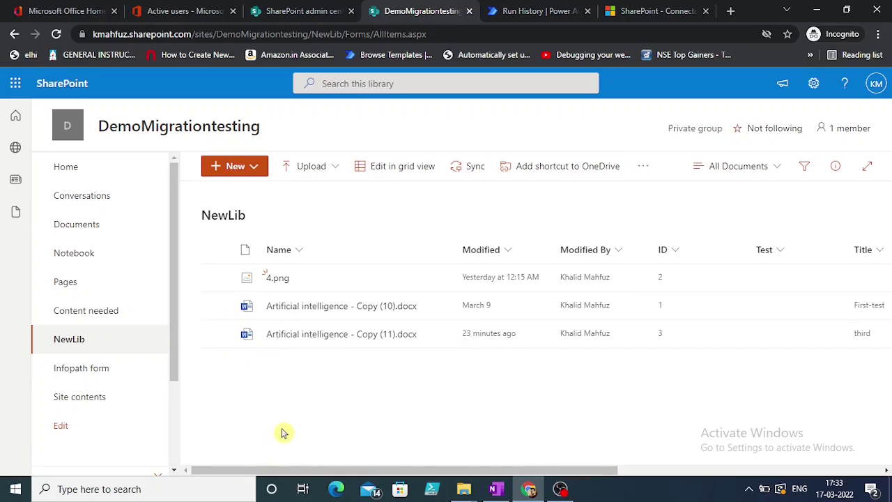